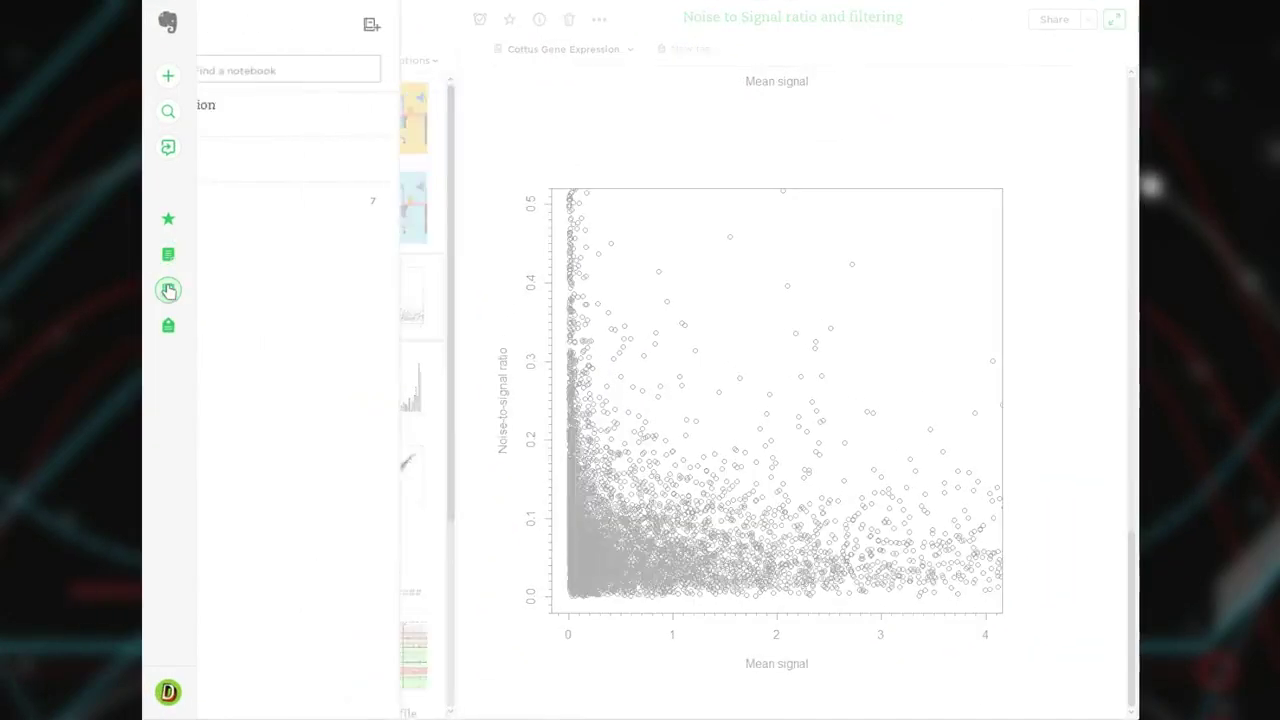
Show all notes from every notebook and open the TEST 1 note for editing.
{"action": "left_click", "coordinate": [384, 161]}
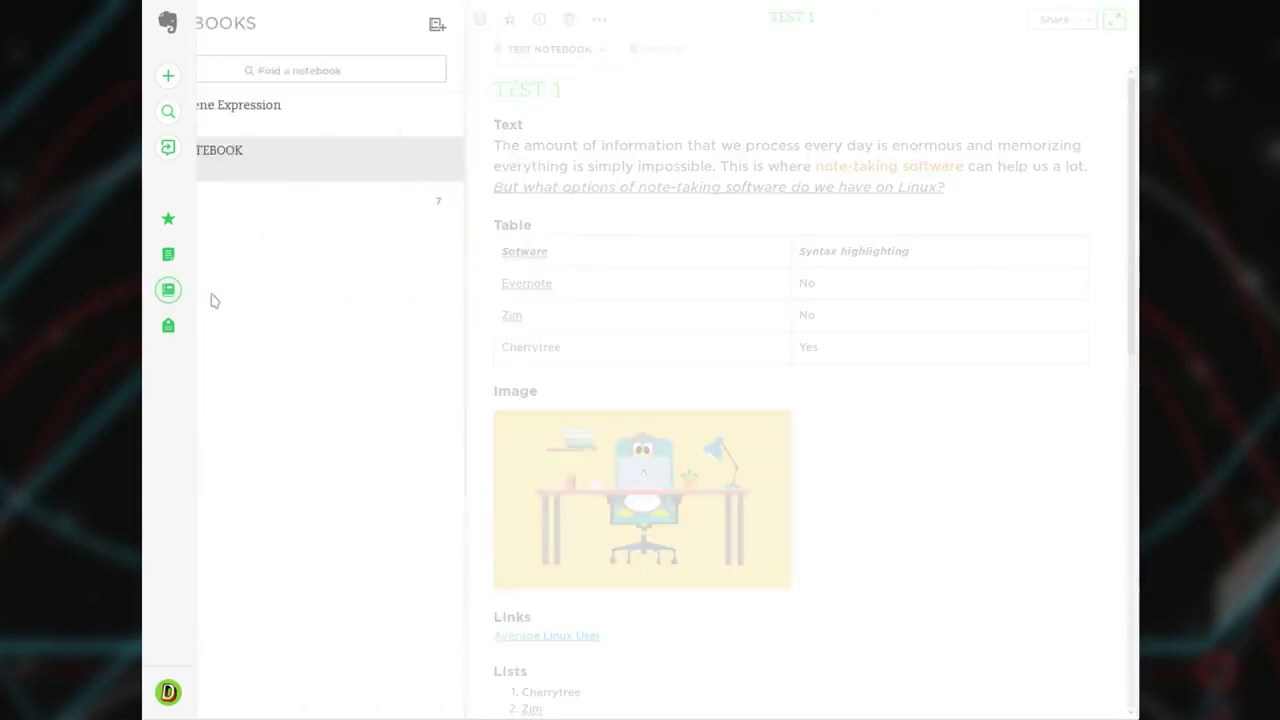
{"action": "left_click", "coordinate": [673, 120]}
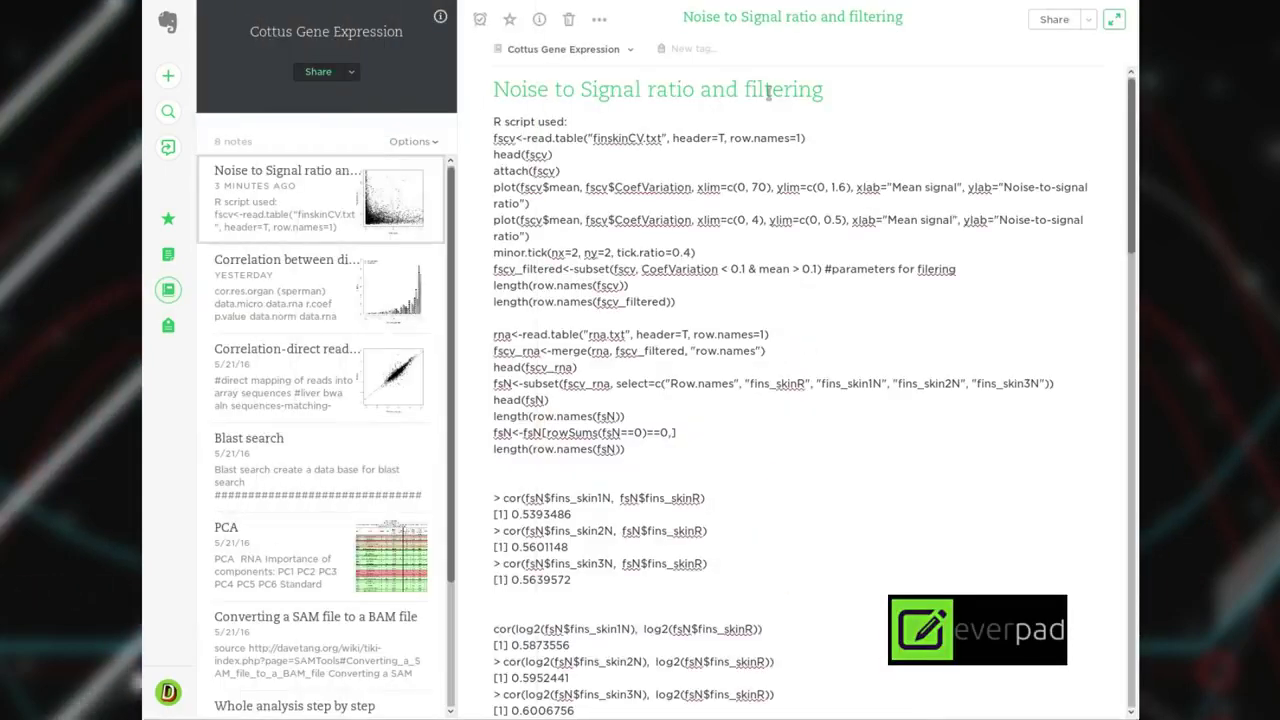
{"action": "left_click", "coordinate": [168, 254]}
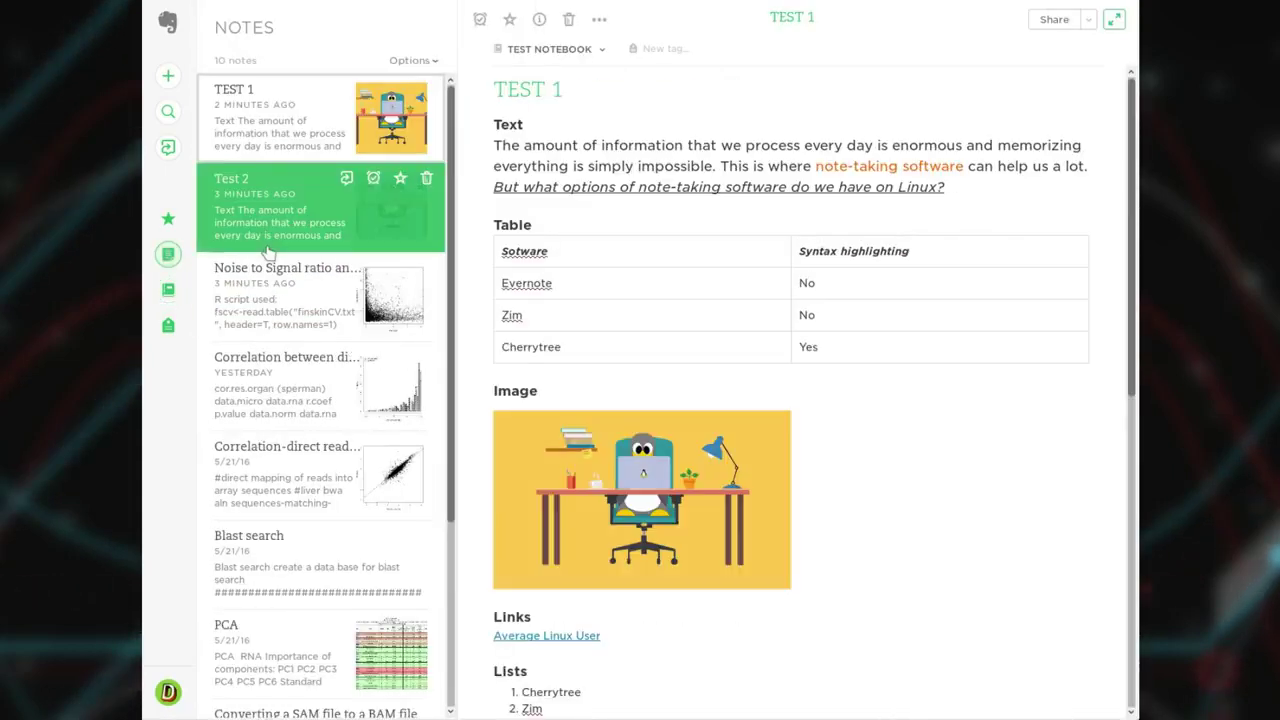
{"action": "left_click", "coordinate": [1014, 489]}
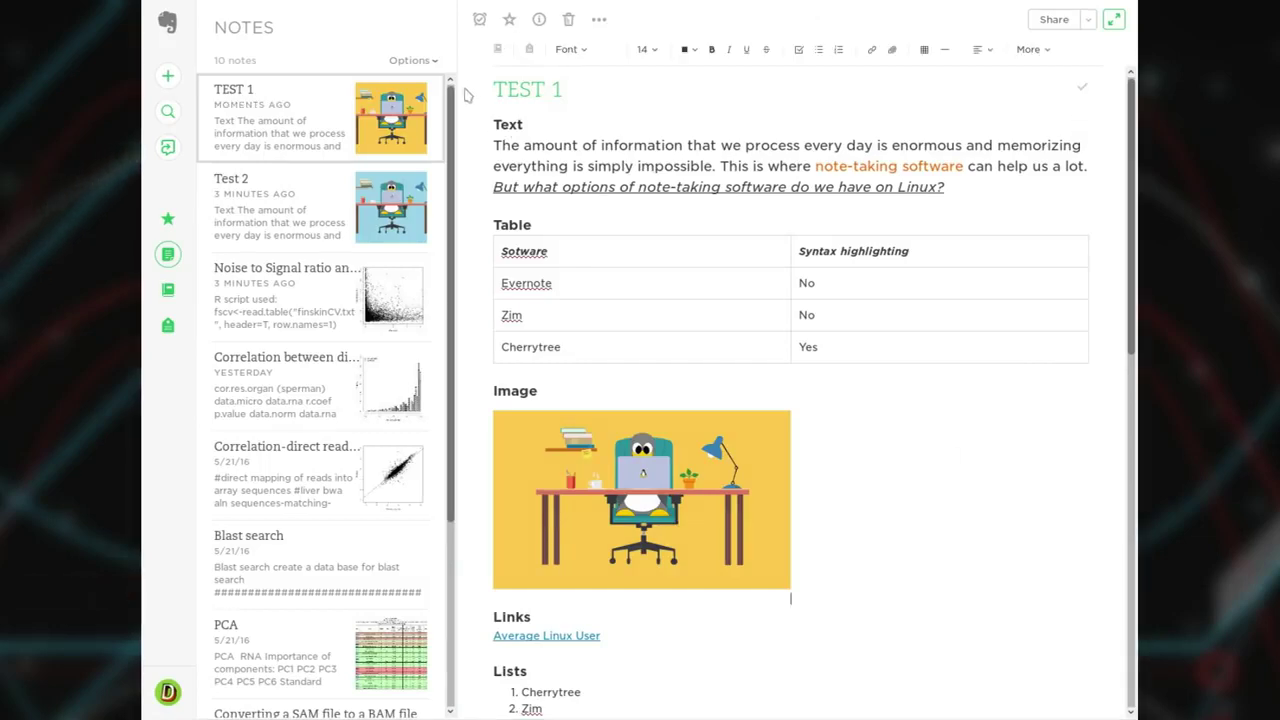
Turn the note-list thumbnails off and back on through the list view options.
{"action": "left_click", "coordinate": [434, 62]}
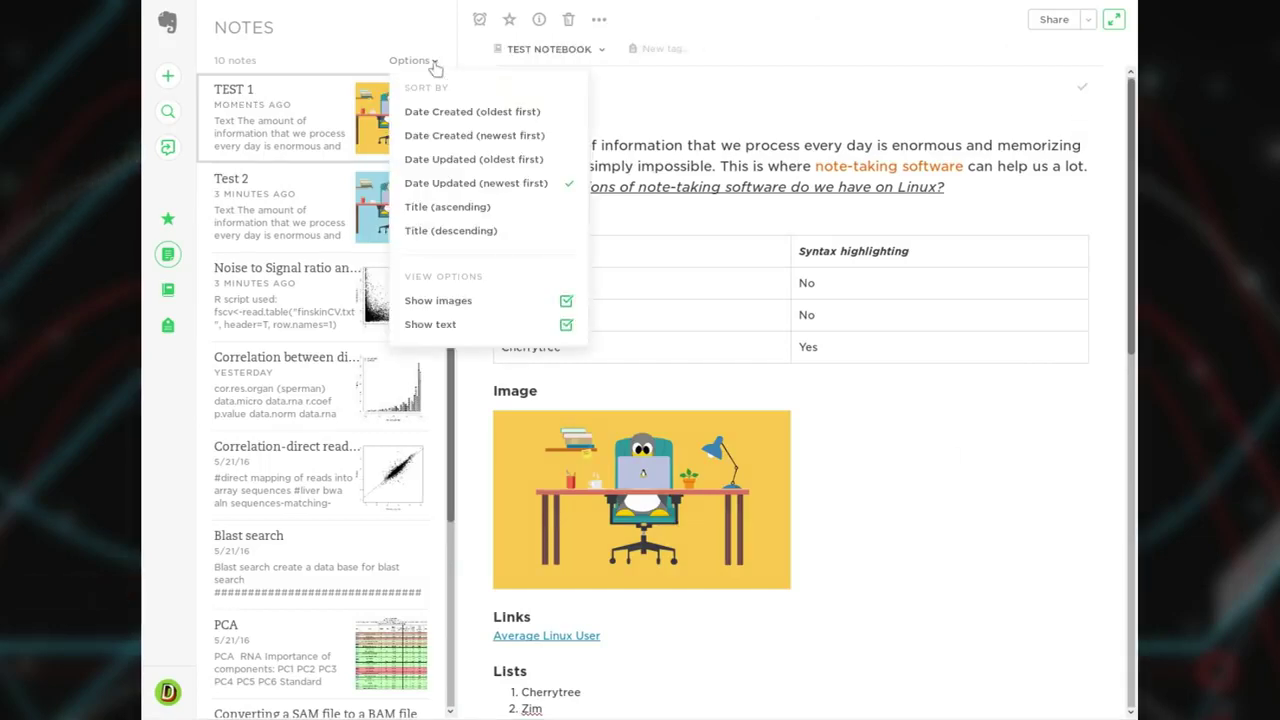
{"action": "left_click", "coordinate": [566, 302]}
{"action": "left_click", "coordinate": [566, 302]}
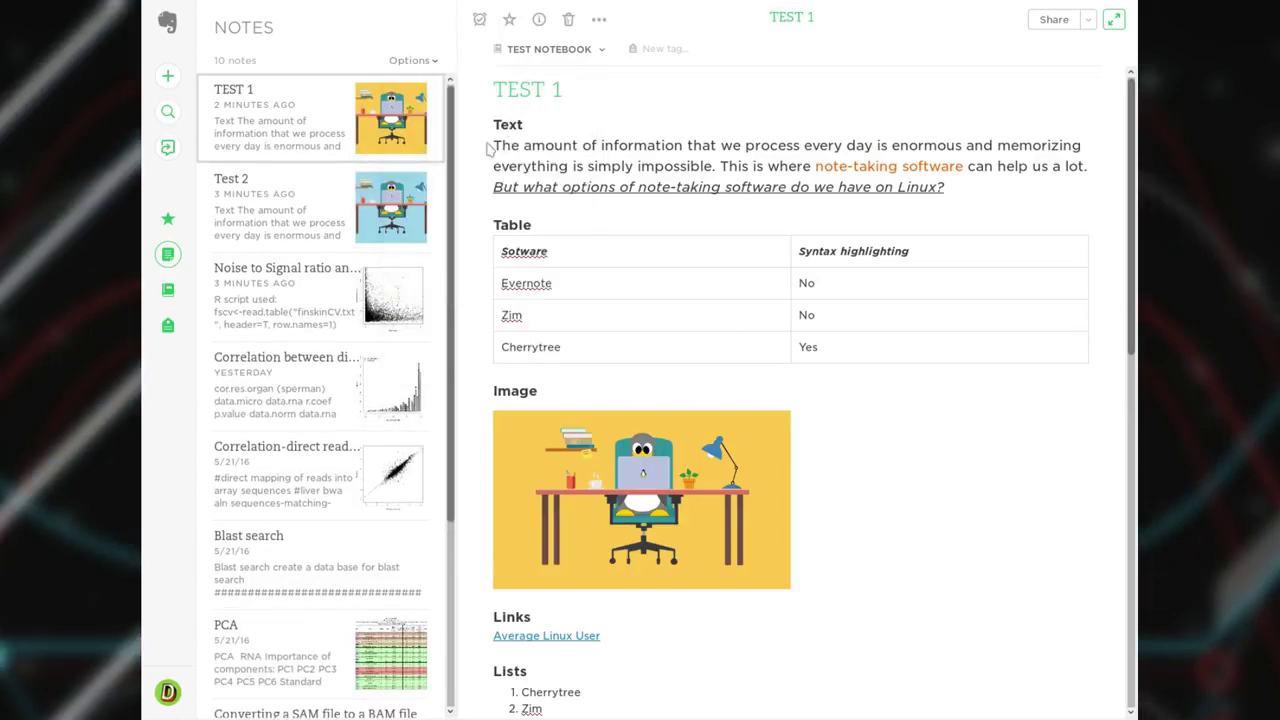
Set the whole Python code block in TEST 1 to Courier New, then open sharing options.
{"action": "left_click_drag", "start_coordinate": [490, 148], "coordinate": [868, 187]}
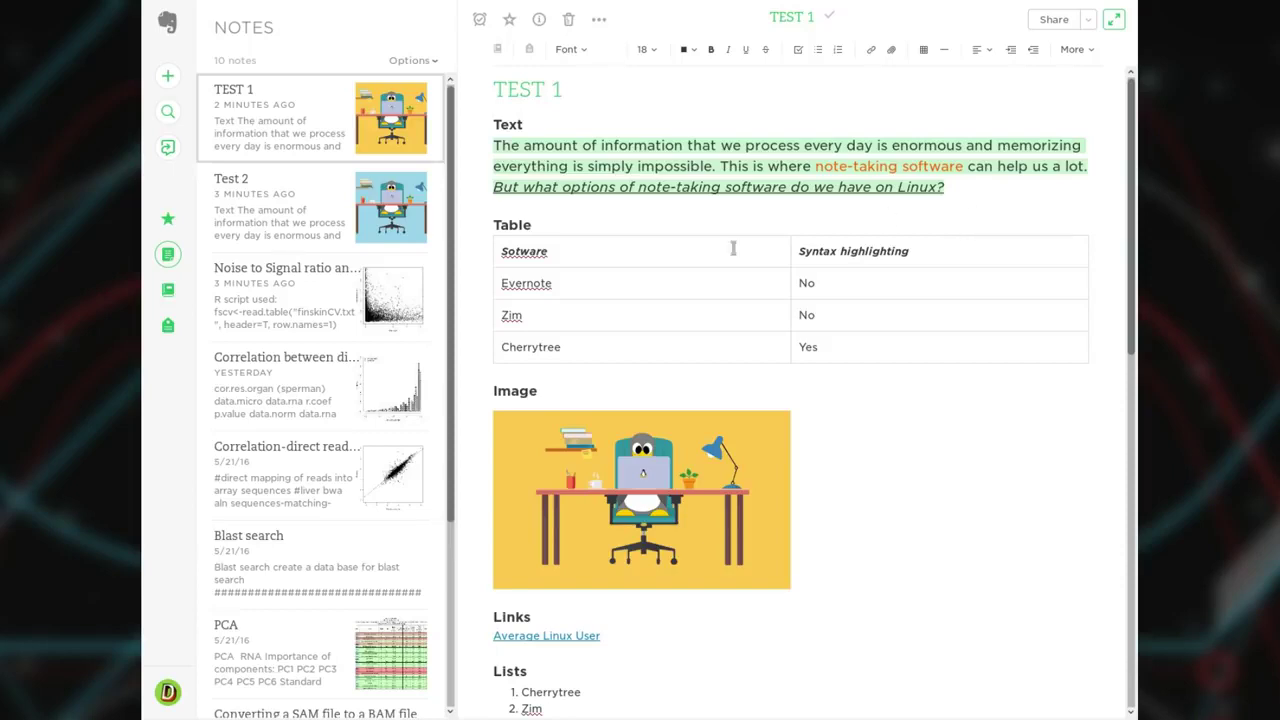
{"action": "scroll", "coordinate": [940, 426], "scroll_direction": "down", "scroll_amount": 3}
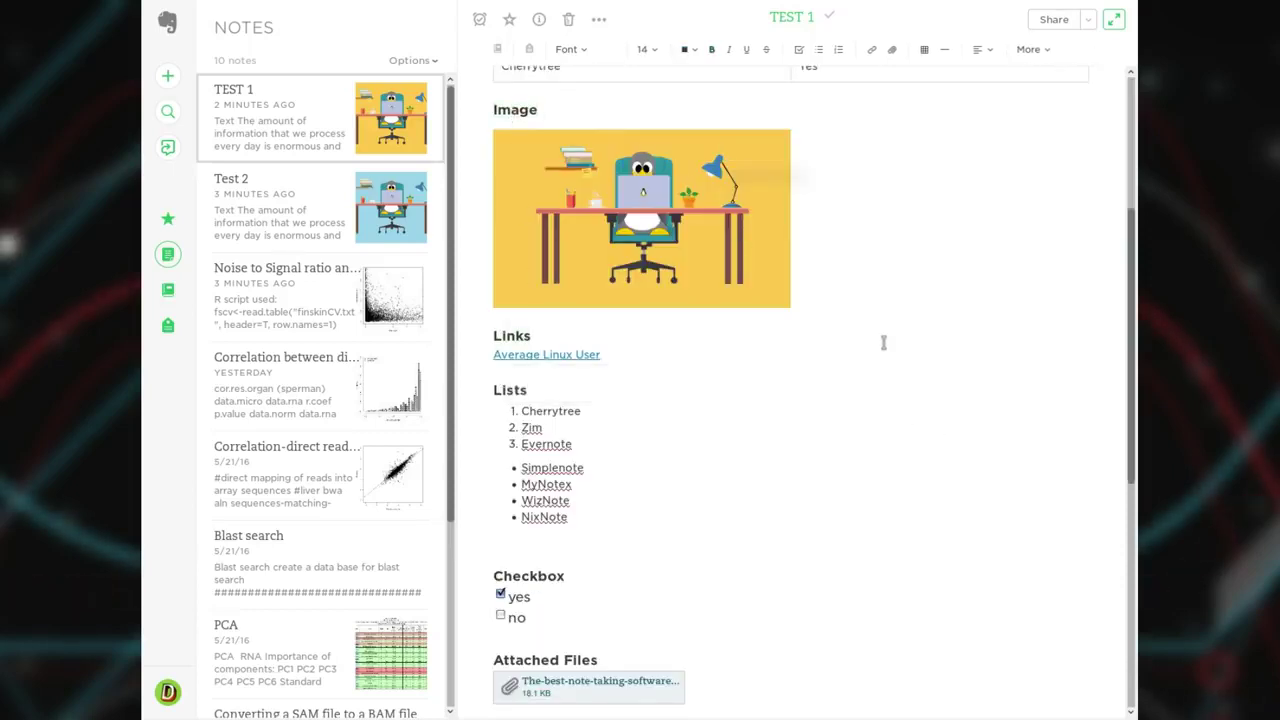
{"action": "scroll", "coordinate": [883, 342], "scroll_direction": "down", "scroll_amount": 3}
{"action": "scroll", "coordinate": [883, 342], "scroll_direction": "down", "scroll_amount": 2}
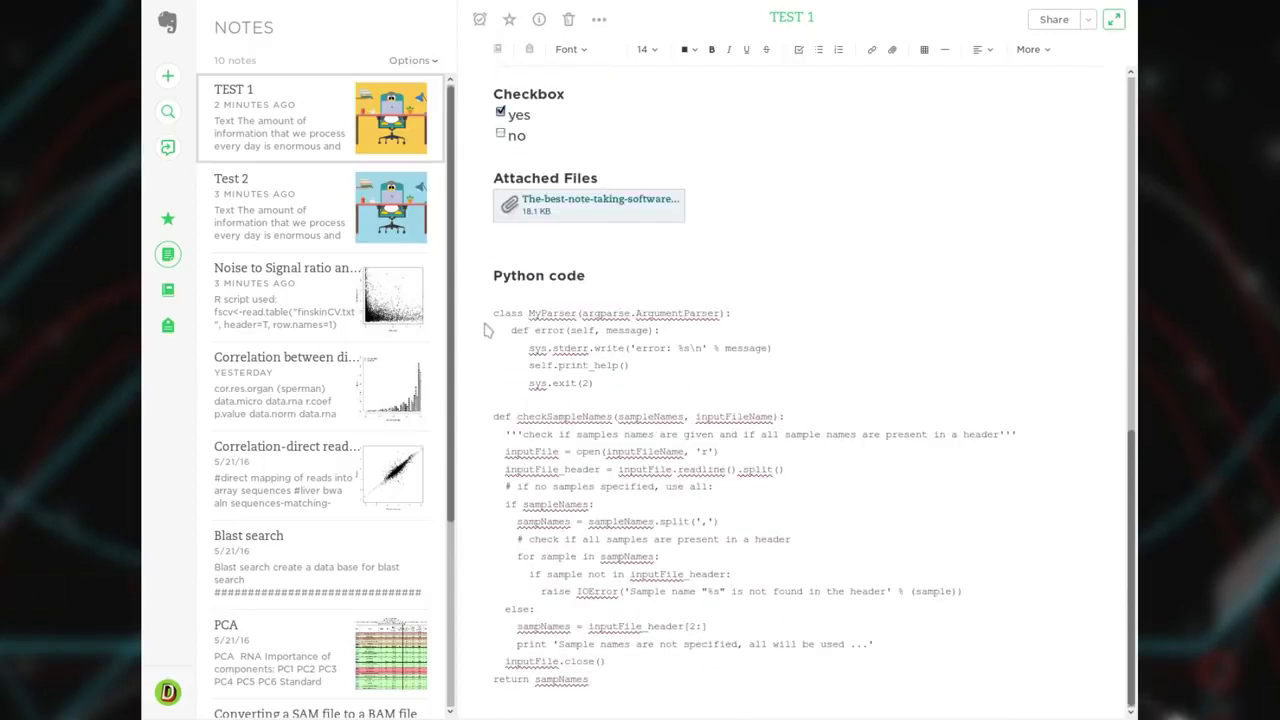
{"action": "left_click_drag", "start_coordinate": [494, 313], "coordinate": [672, 679]}
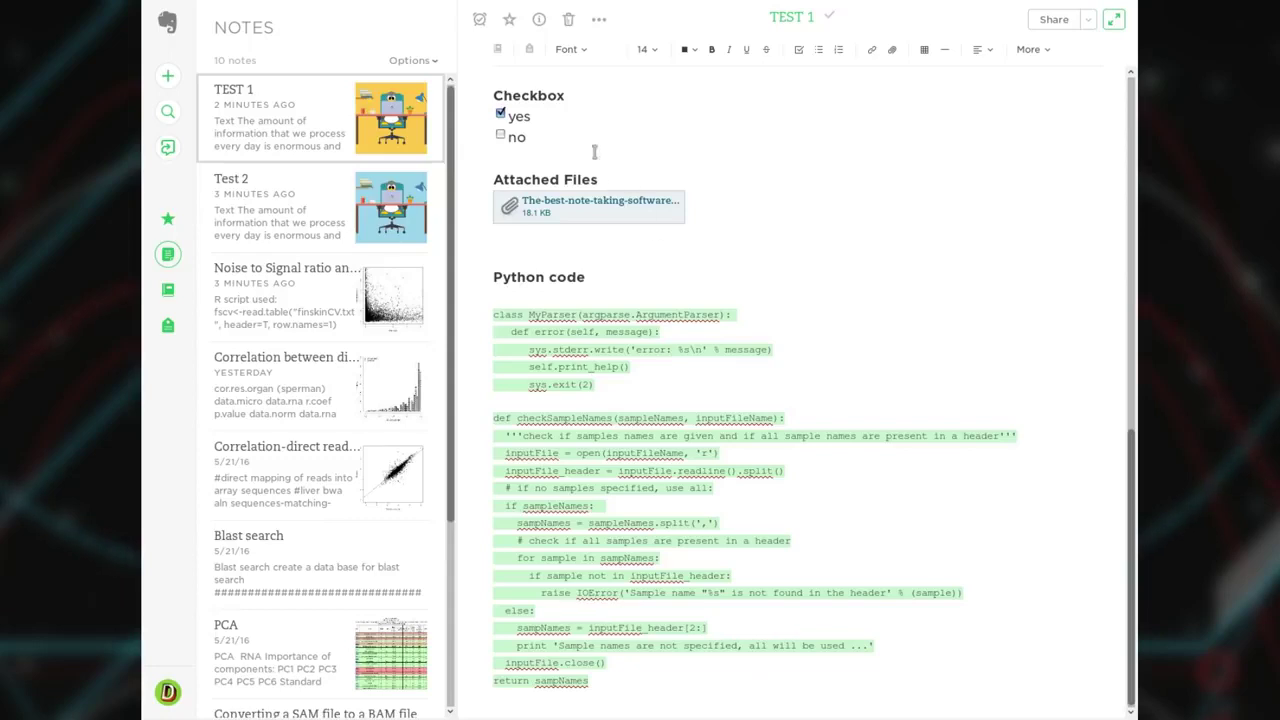
{"action": "left_click", "coordinate": [580, 51]}
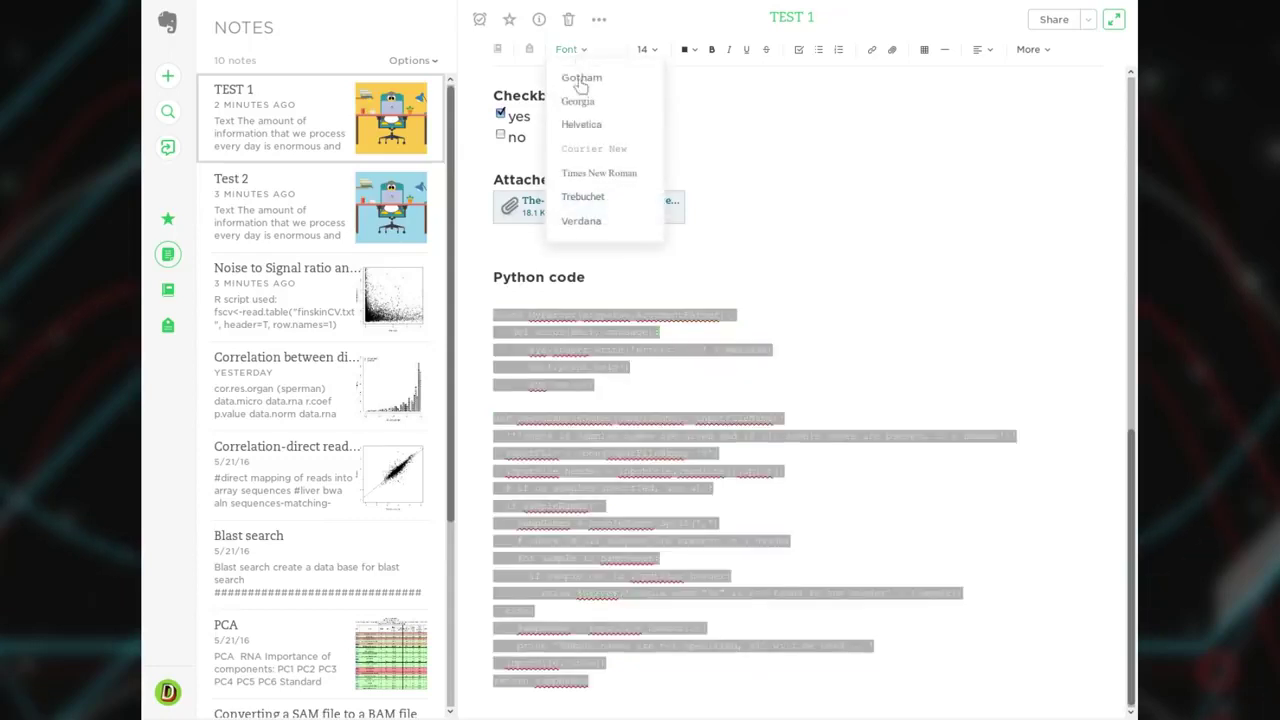
{"action": "left_click", "coordinate": [594, 148]}
{"action": "scroll", "coordinate": [902, 377], "scroll_direction": "up", "scroll_amount": 10}
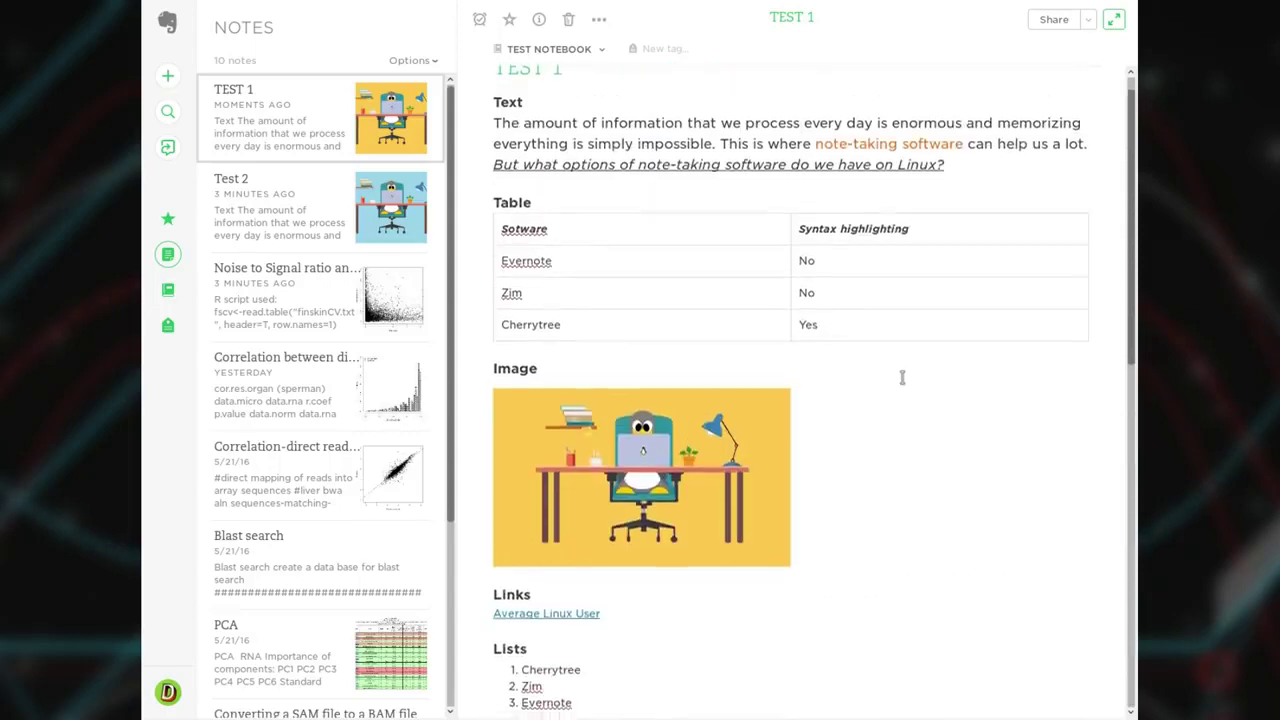
{"action": "scroll", "coordinate": [902, 377], "scroll_direction": "up", "scroll_amount": 1}
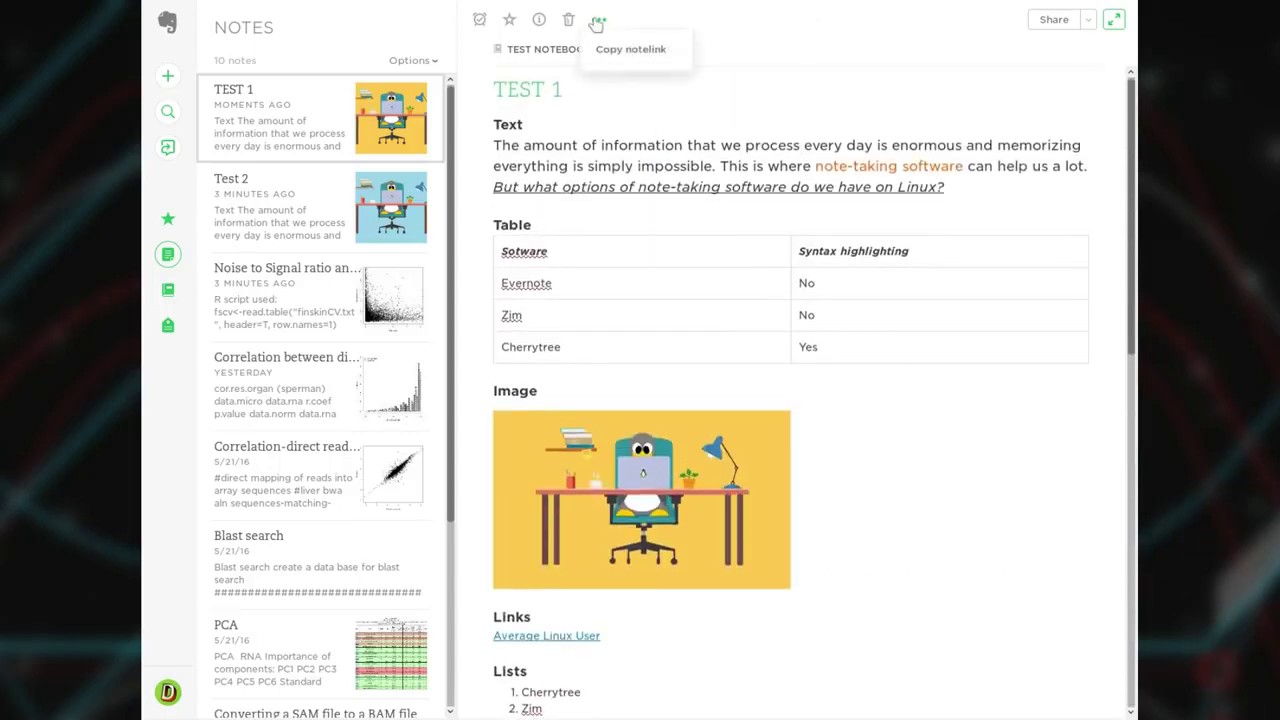
{"action": "left_click", "coordinate": [1089, 20]}
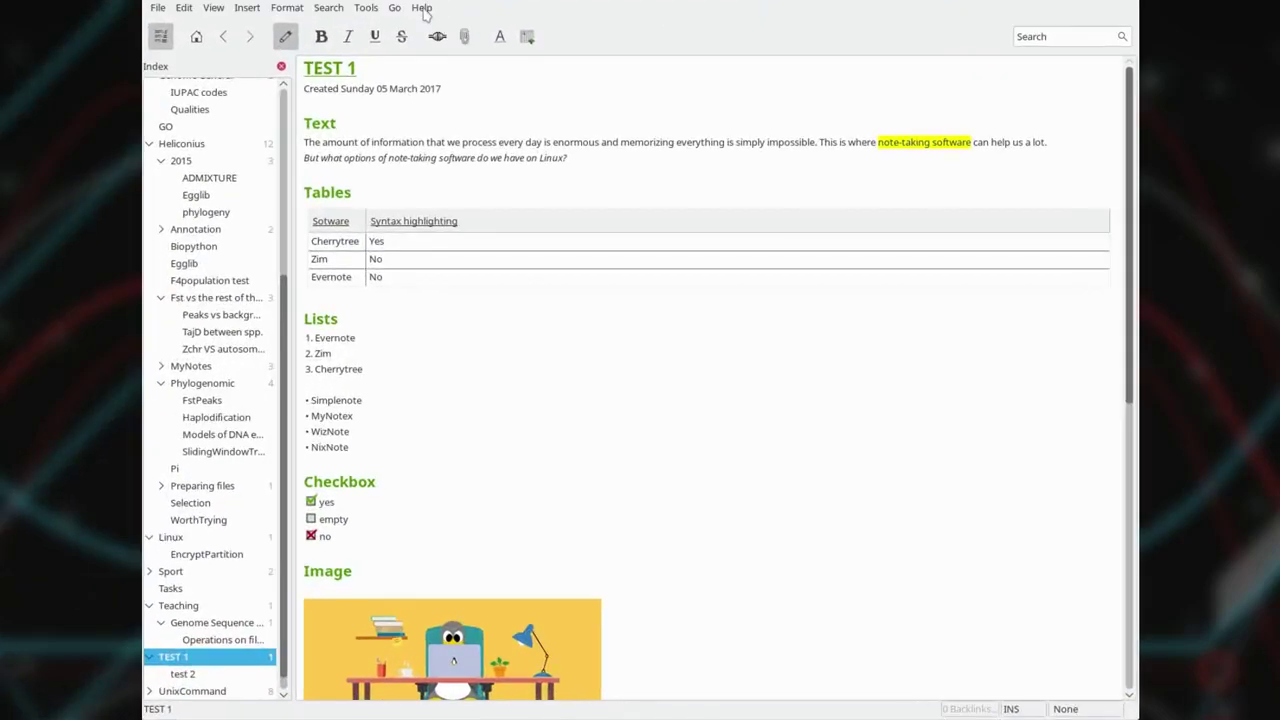
Check the Zim version in Help > About and close the window.
{"action": "left_click", "coordinate": [421, 8]}
{"action": "left_click", "coordinate": [452, 116]}
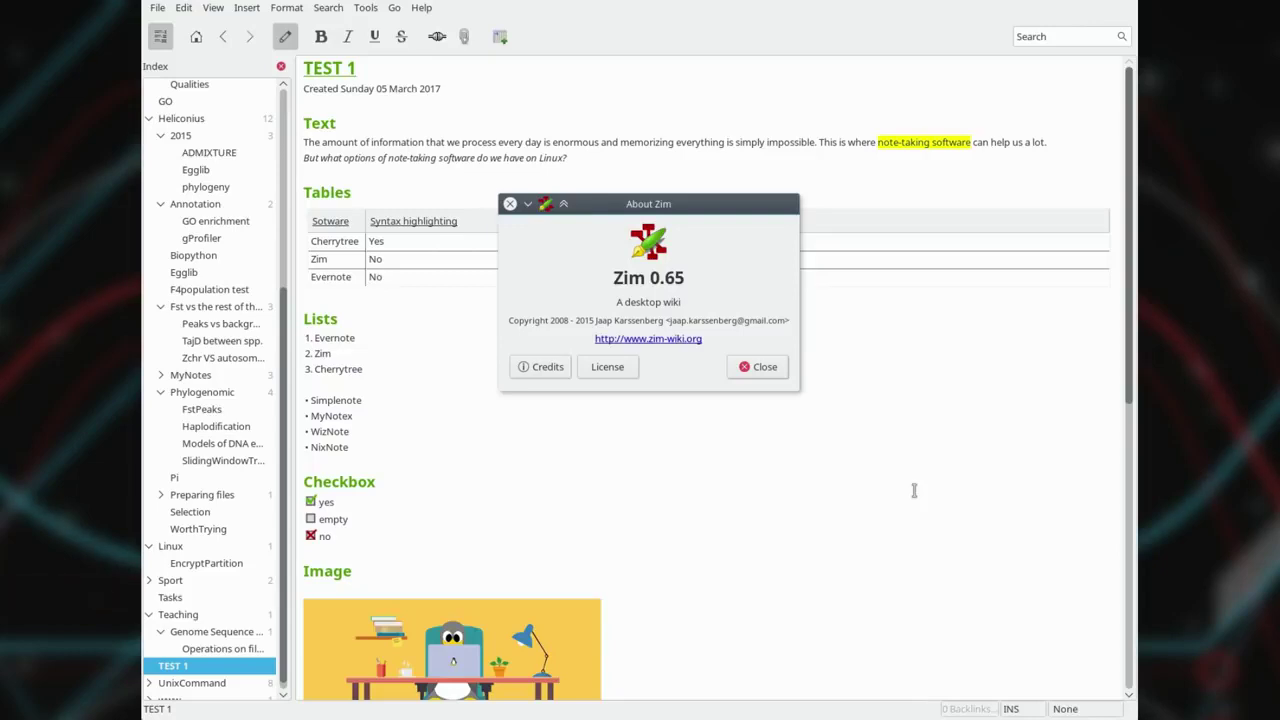
{"action": "left_click", "coordinate": [763, 368]}
{"action": "mouse_move", "coordinate": [281, 360]}
{"action": "left_mouse_down"}
{"action": "mouse_move", "coordinate": [280, 157]}
{"action": "mouse_move", "coordinate": [281, 357]}
{"action": "left_mouse_up"}
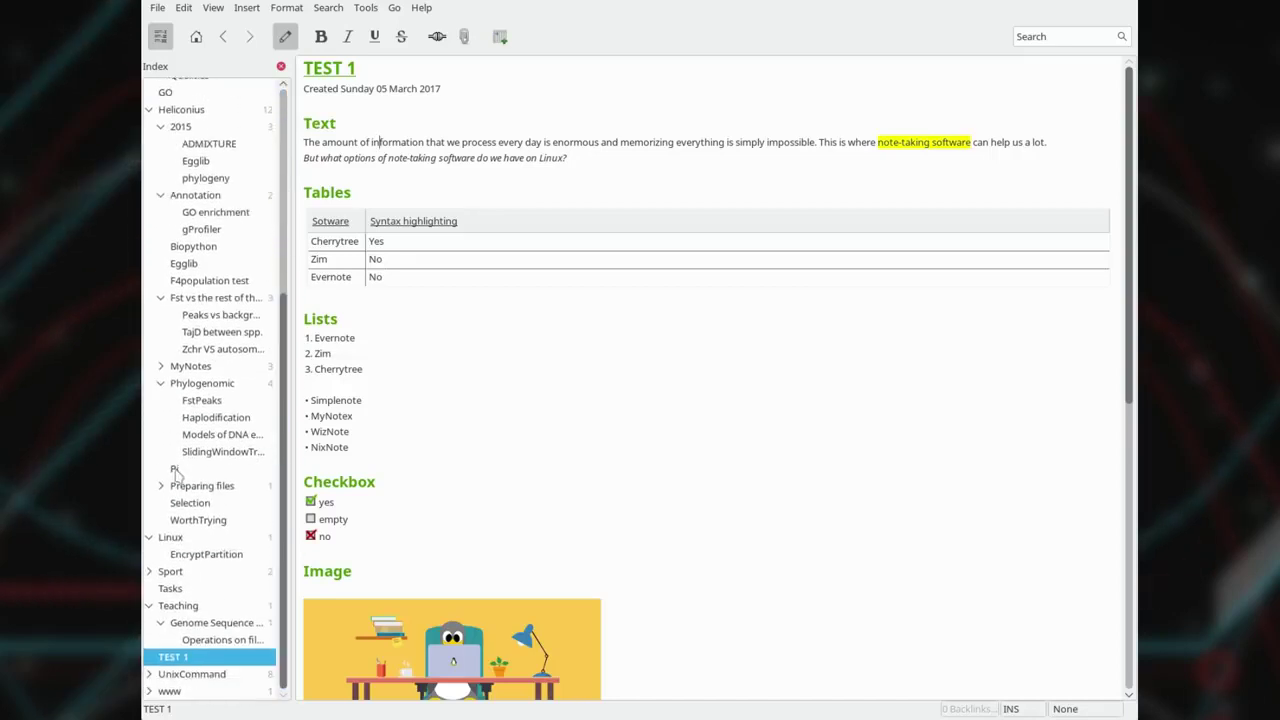
Collapse and re-expand the Fst comparison subpages, then collapse the Annotation branch.
{"action": "left_click", "coordinate": [160, 300]}
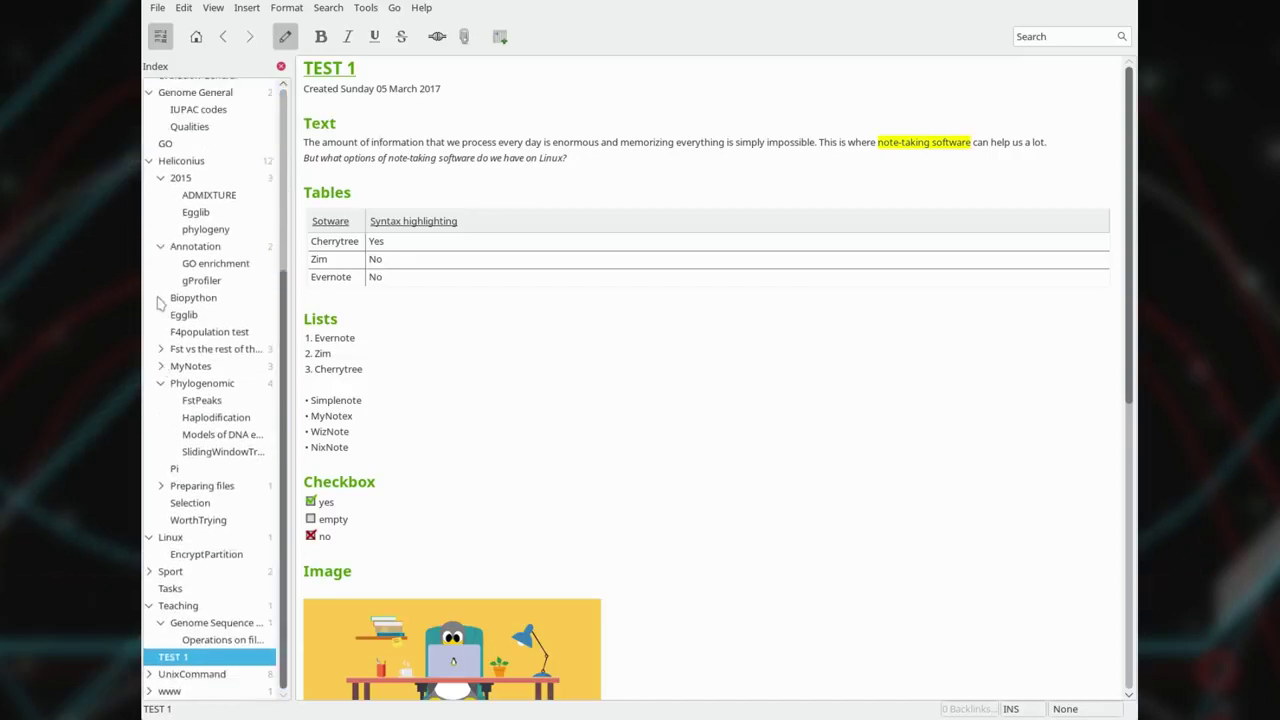
{"action": "left_click", "coordinate": [161, 348]}
{"action": "left_click", "coordinate": [160, 247]}
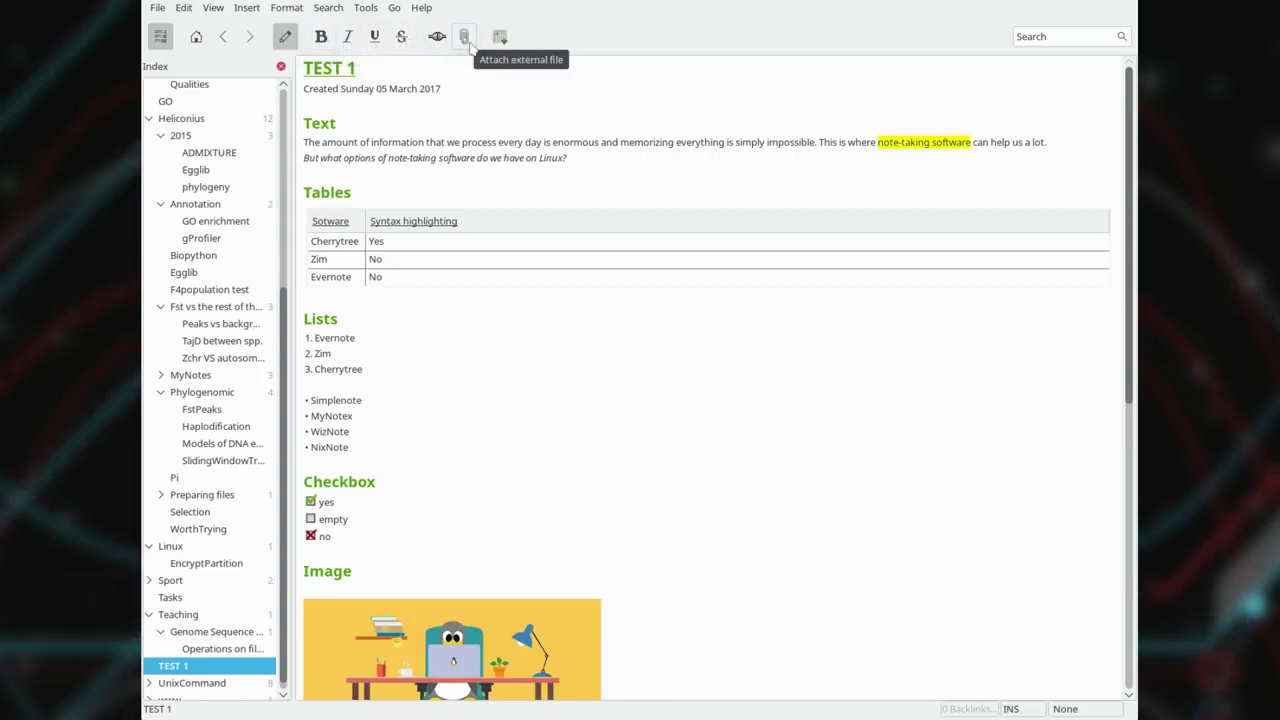
Create a new subpage named 'test 2' under TEST 1.
{"action": "scroll", "coordinate": [1097, 372], "scroll_direction": "down", "scroll_amount": 10}
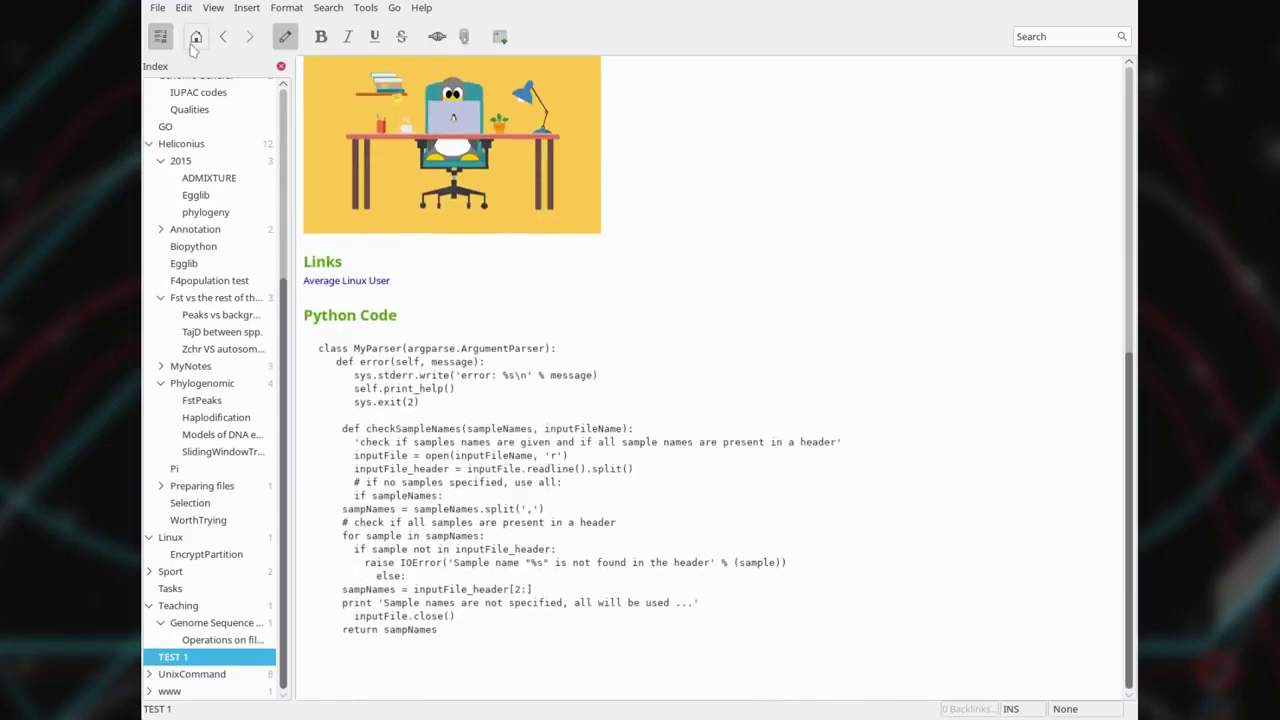
{"action": "left_click", "coordinate": [157, 7]}
{"action": "left_click", "coordinate": [195, 46]}
{"action": "type", "text": "test"}
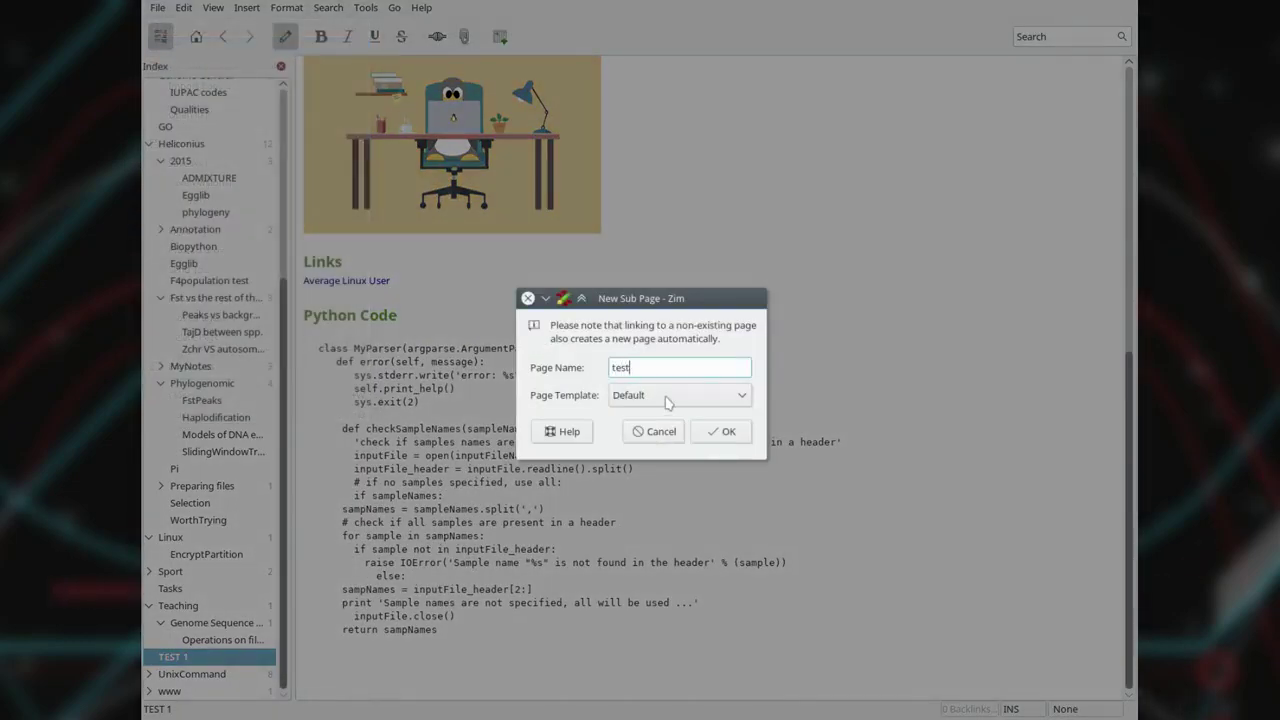
{"action": "type", "text": " 2"}
{"action": "left_click", "coordinate": [721, 431]}
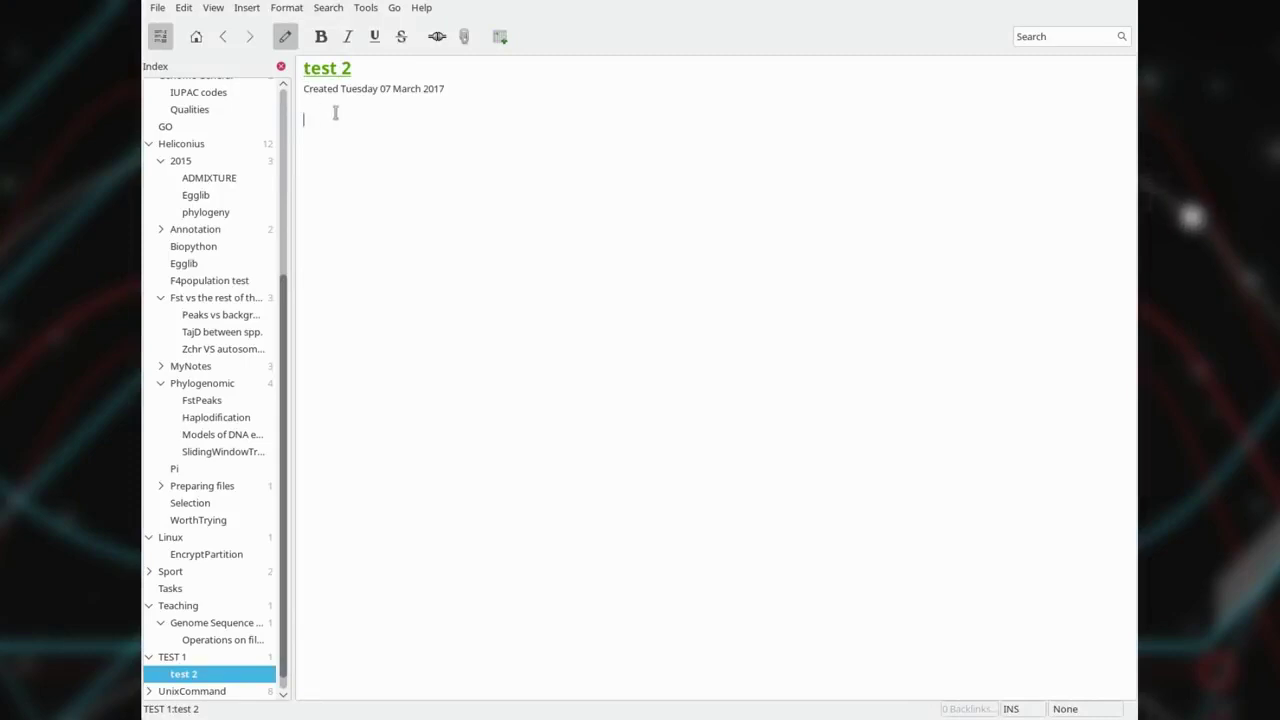
Add a 'Header 1' Heading 1 and format the two apt command lines as verbatim.
{"action": "type", "text": "Header 1"}
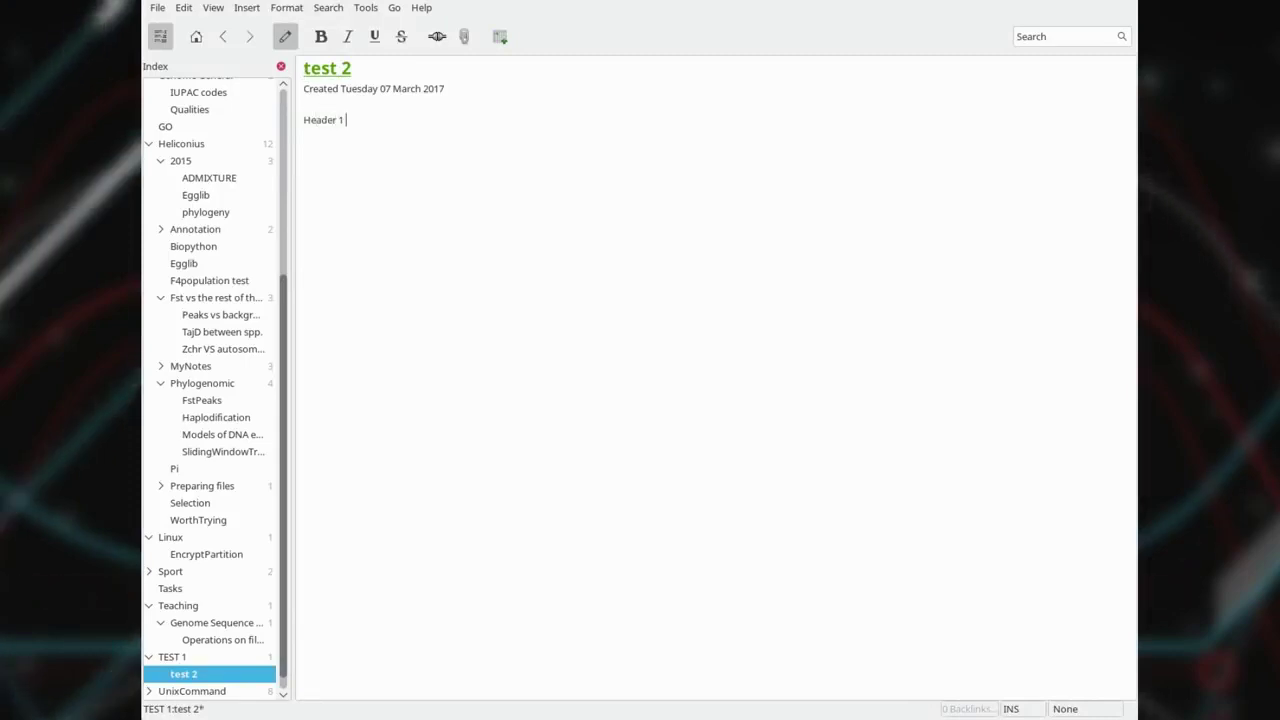
{"action": "key", "text": "ctrl+1"}
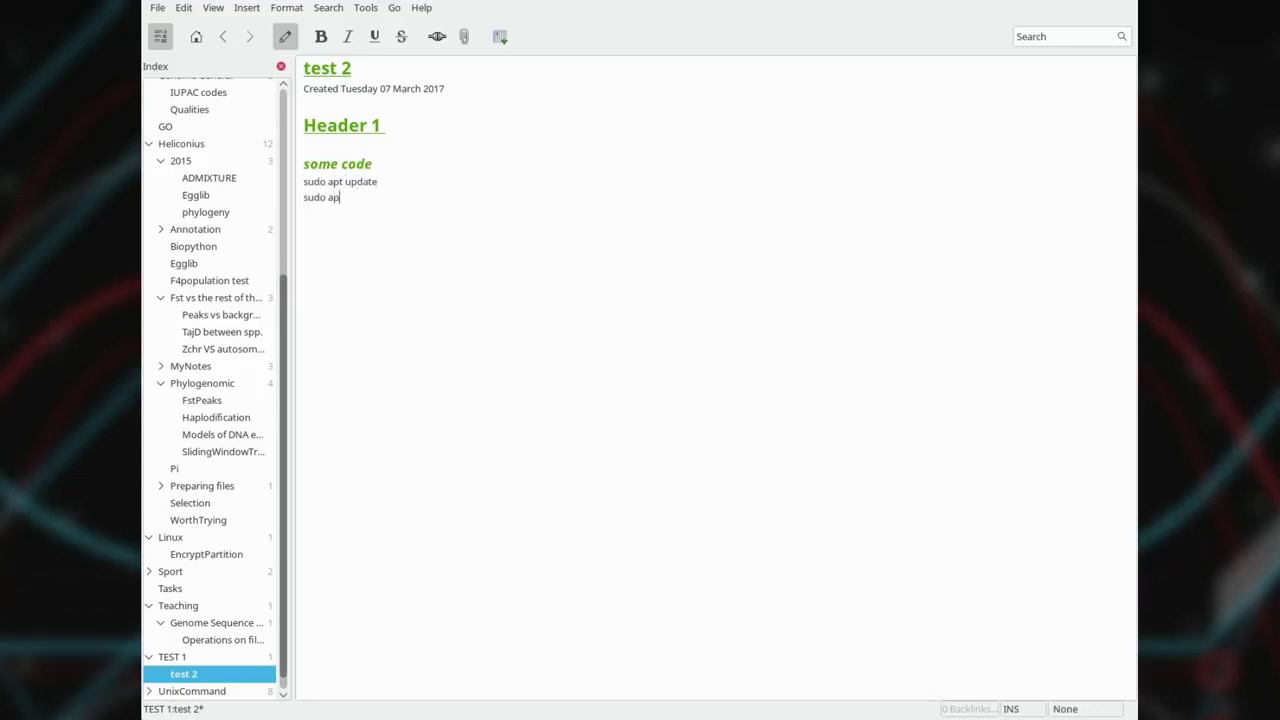
{"action": "type", "text": "de"}
{"action": "key", "text": "shift+Up"}
{"action": "key", "text": "shift+Home"}
{"action": "key", "text": "ctrl+t"}
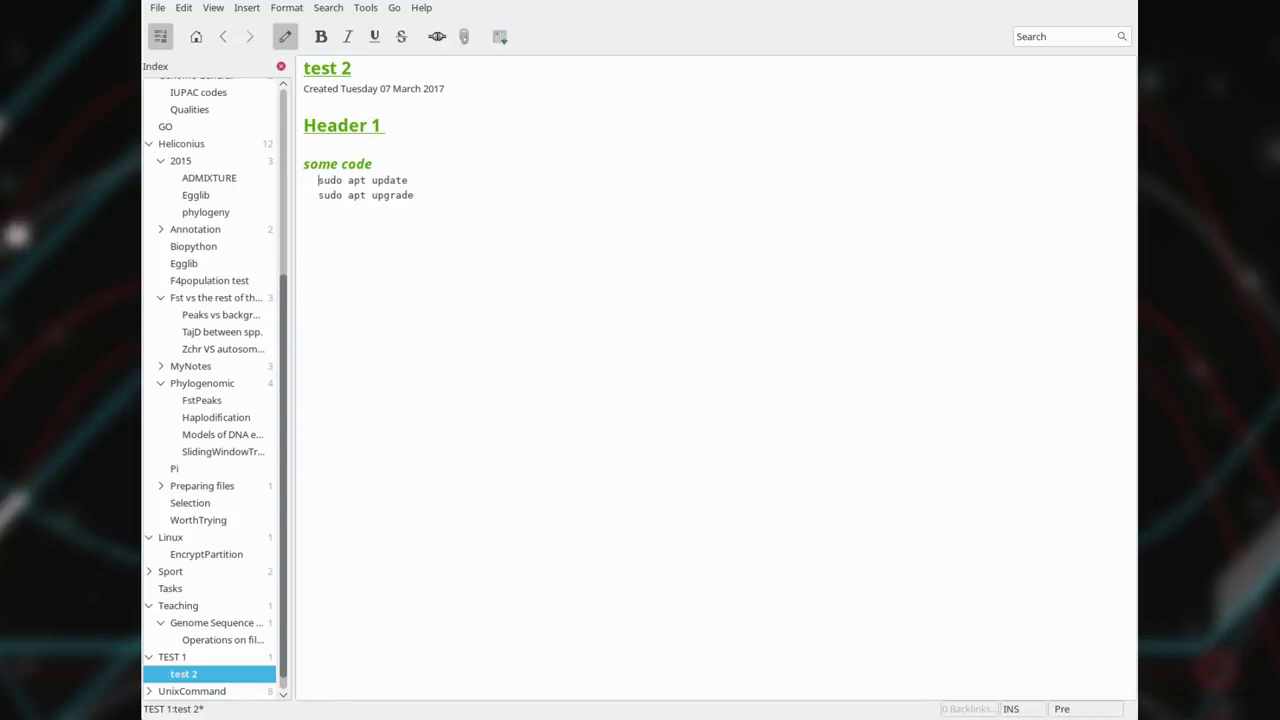
Return to TEST 1 and change the Tray Icon and Spell Checker plugins in Preferences.
{"action": "key", "text": "alt+Up"}
{"action": "left_click", "coordinate": [184, 7]}
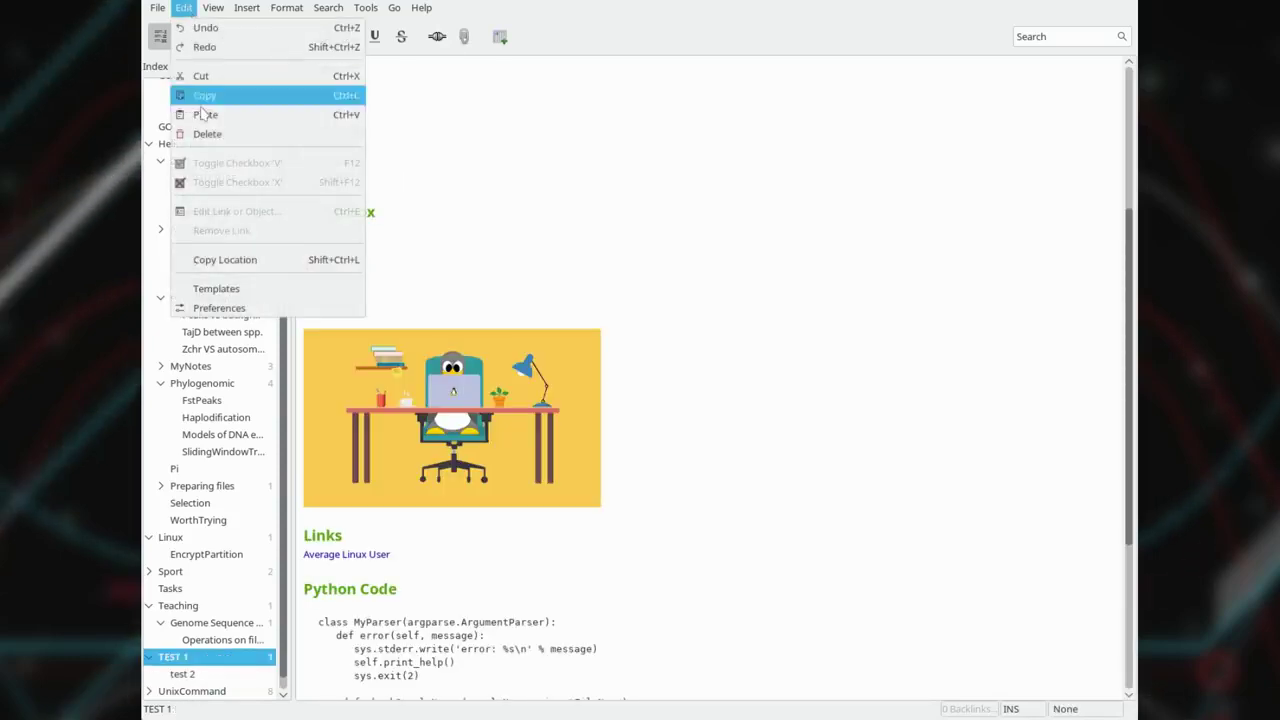
{"action": "left_click", "coordinate": [232, 309]}
{"action": "left_click", "coordinate": [566, 244]}
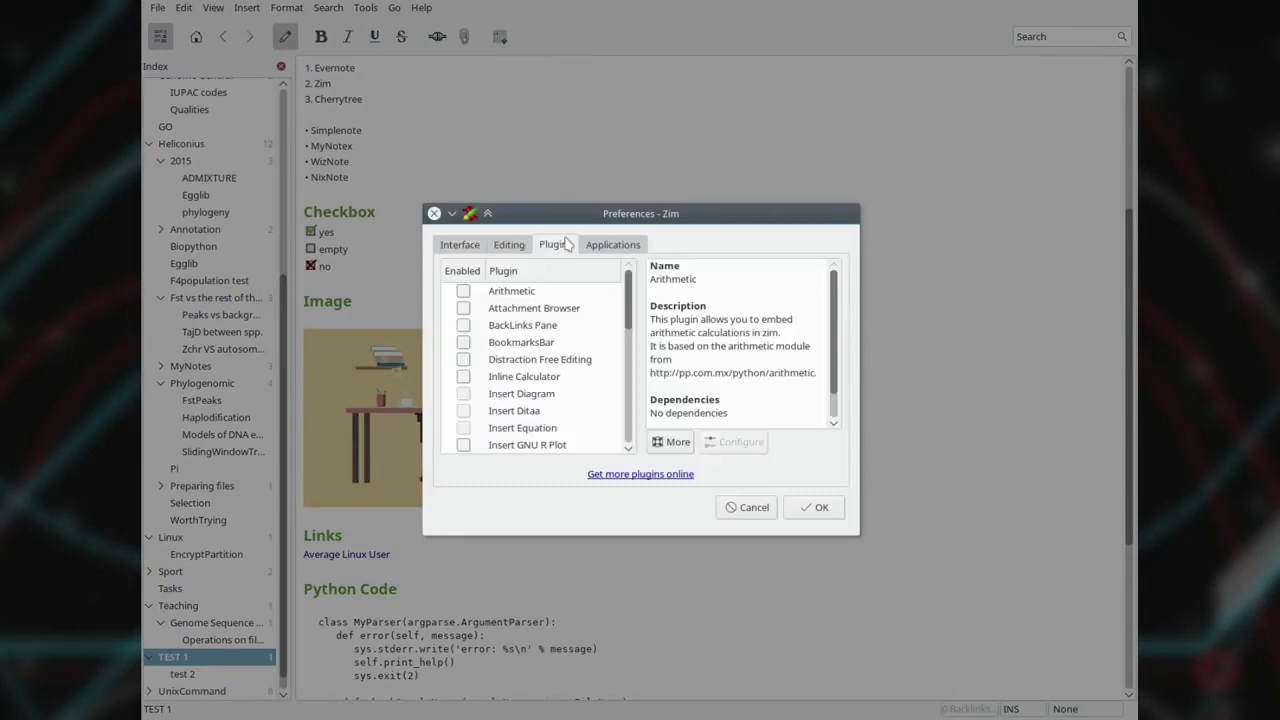
{"action": "scroll", "coordinate": [545, 392], "scroll_direction": "down", "scroll_amount": 6}
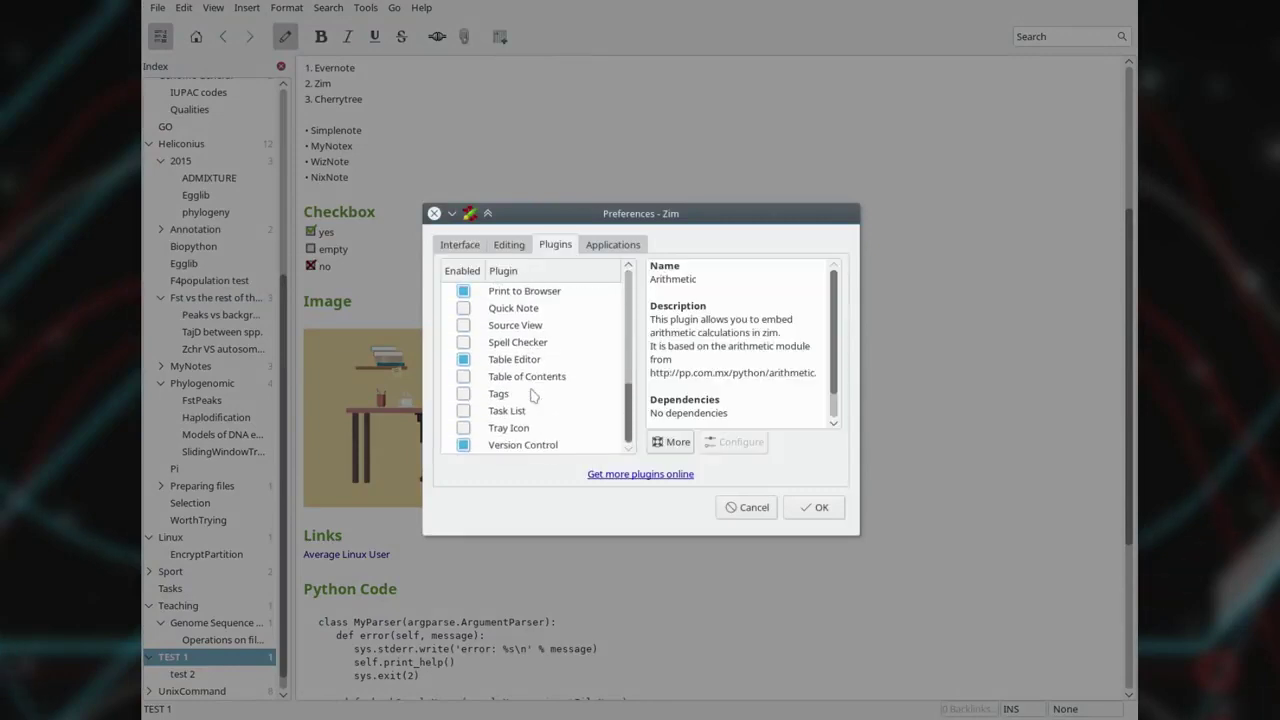
{"action": "left_click", "coordinate": [463, 428]}
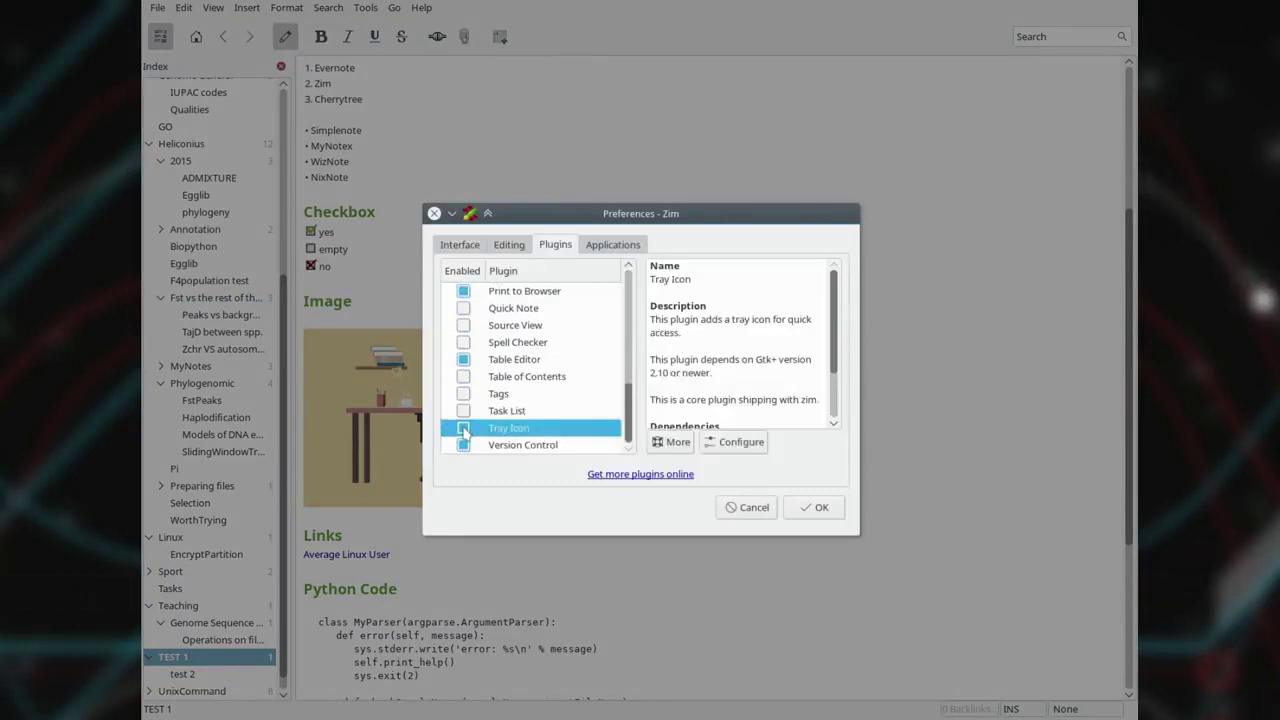
{"action": "left_click", "coordinate": [463, 342]}
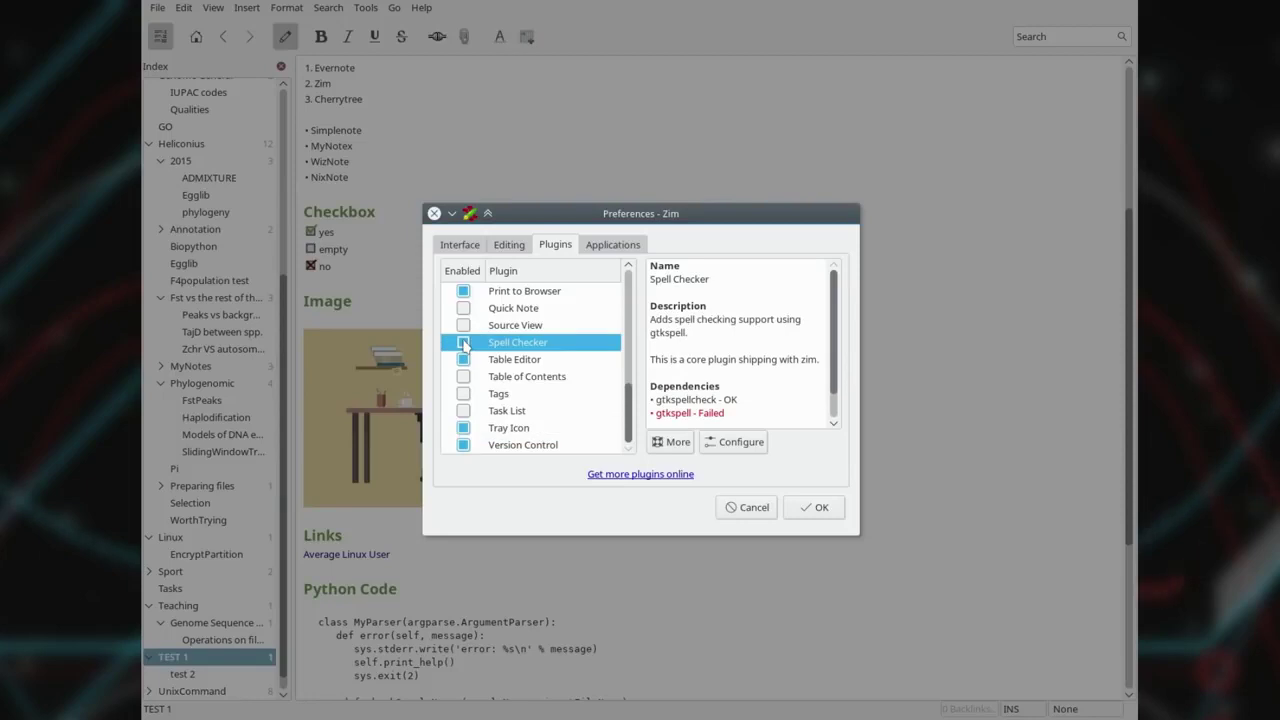
{"action": "left_click", "coordinate": [819, 508]}
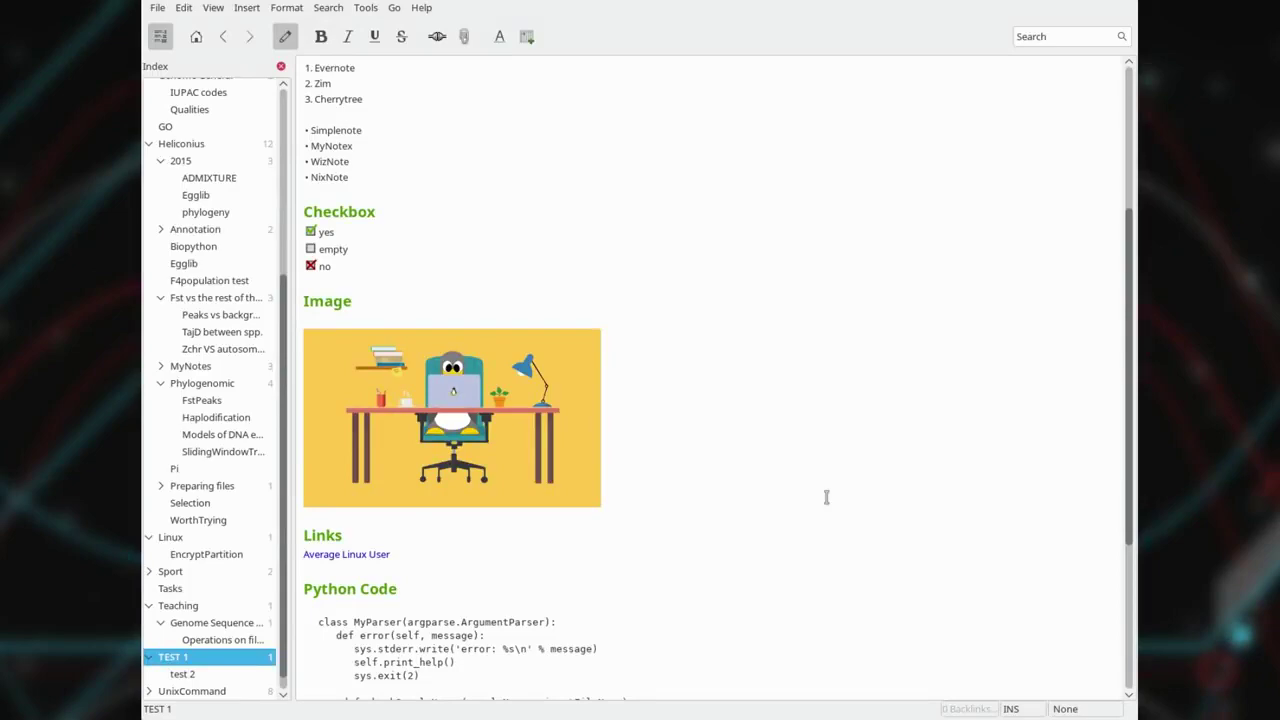
{"action": "scroll", "coordinate": [655, 386], "scroll_direction": "down", "scroll_amount": 3}
Check the CherryTree version in Help > About and close the dialog.
{"action": "scroll", "coordinate": [655, 386], "scroll_direction": "up", "scroll_amount": 4}
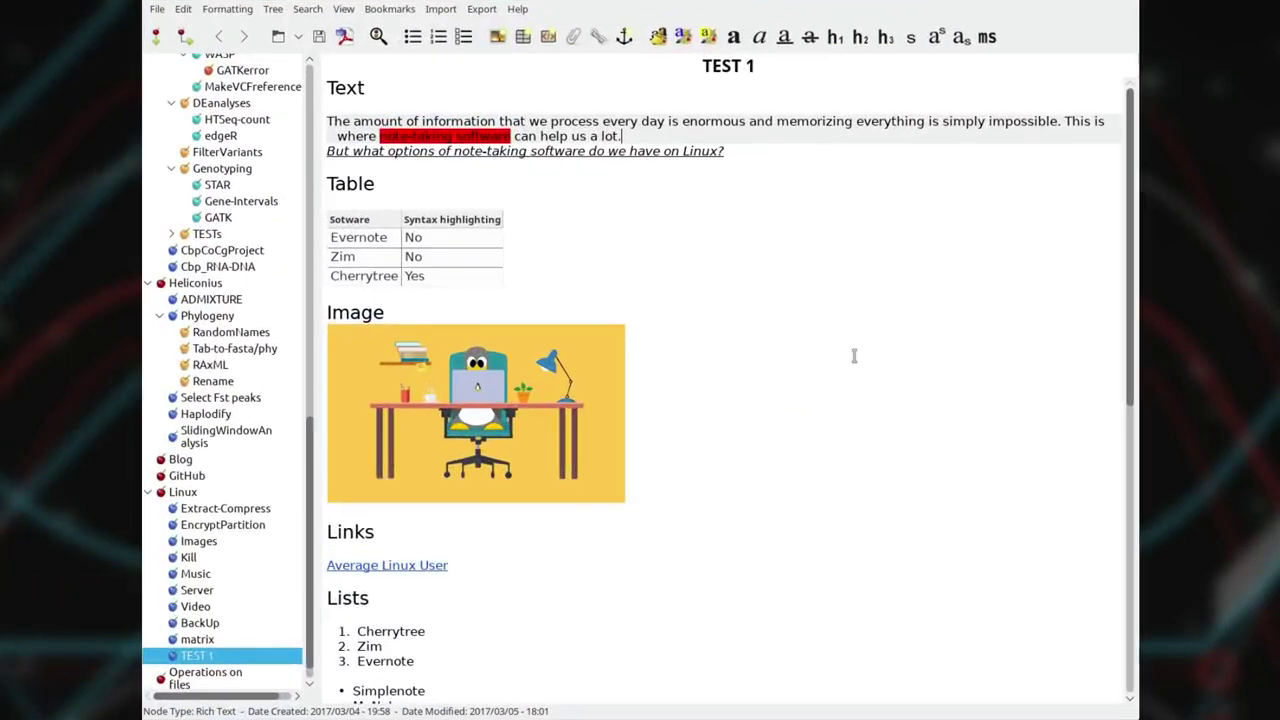
{"action": "left_click", "coordinate": [518, 10]}
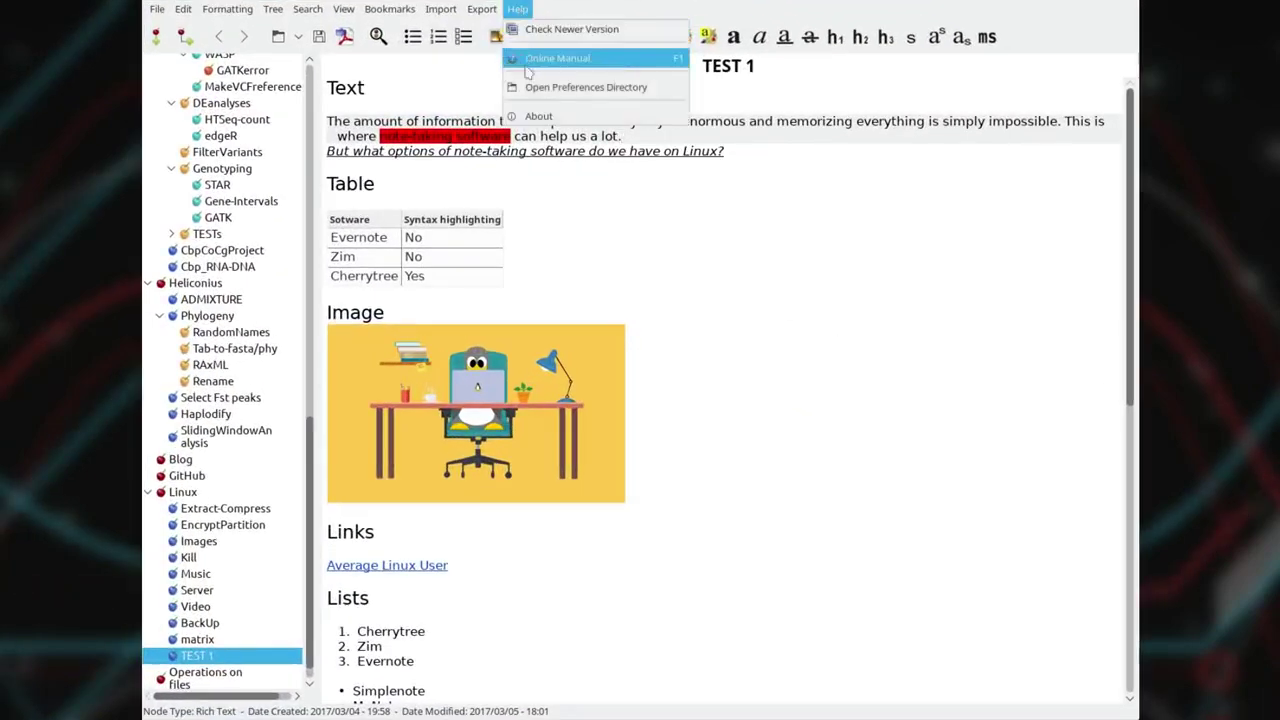
{"action": "left_click", "coordinate": [535, 113]}
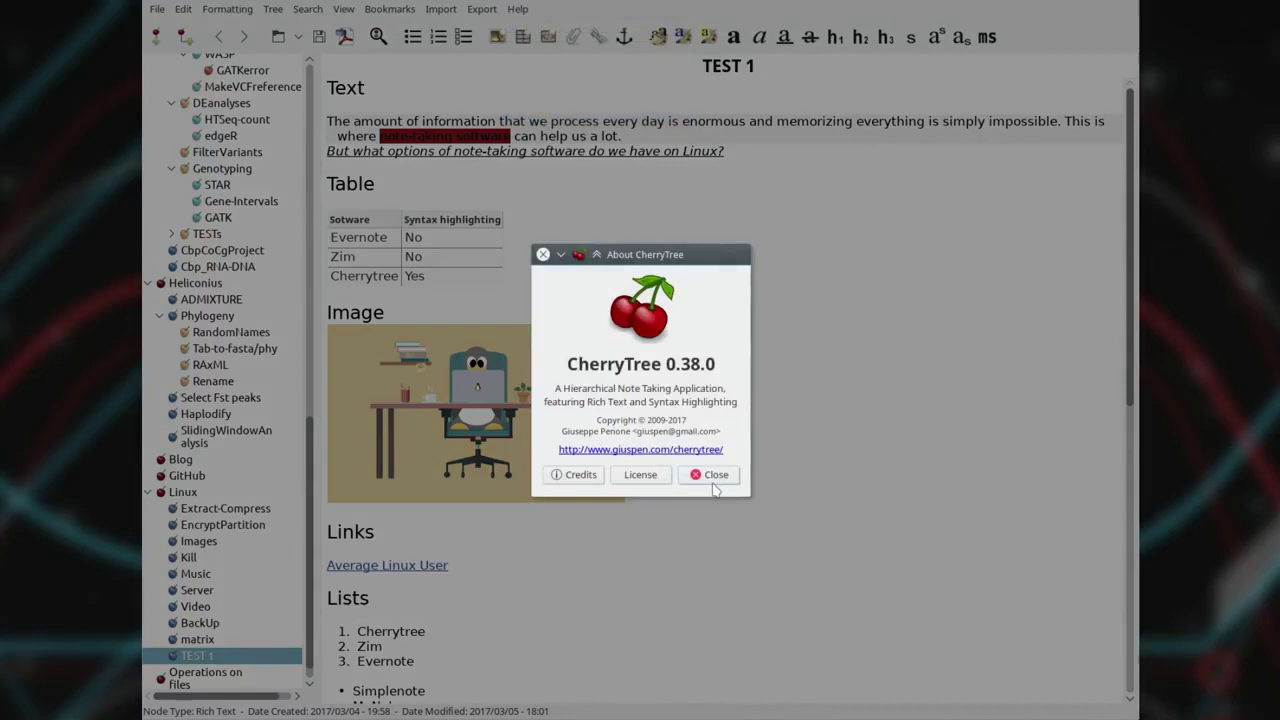
{"action": "left_click", "coordinate": [716, 475]}
Browse the File, Search and Export menus, then dismiss them.
{"action": "left_click", "coordinate": [157, 9]}
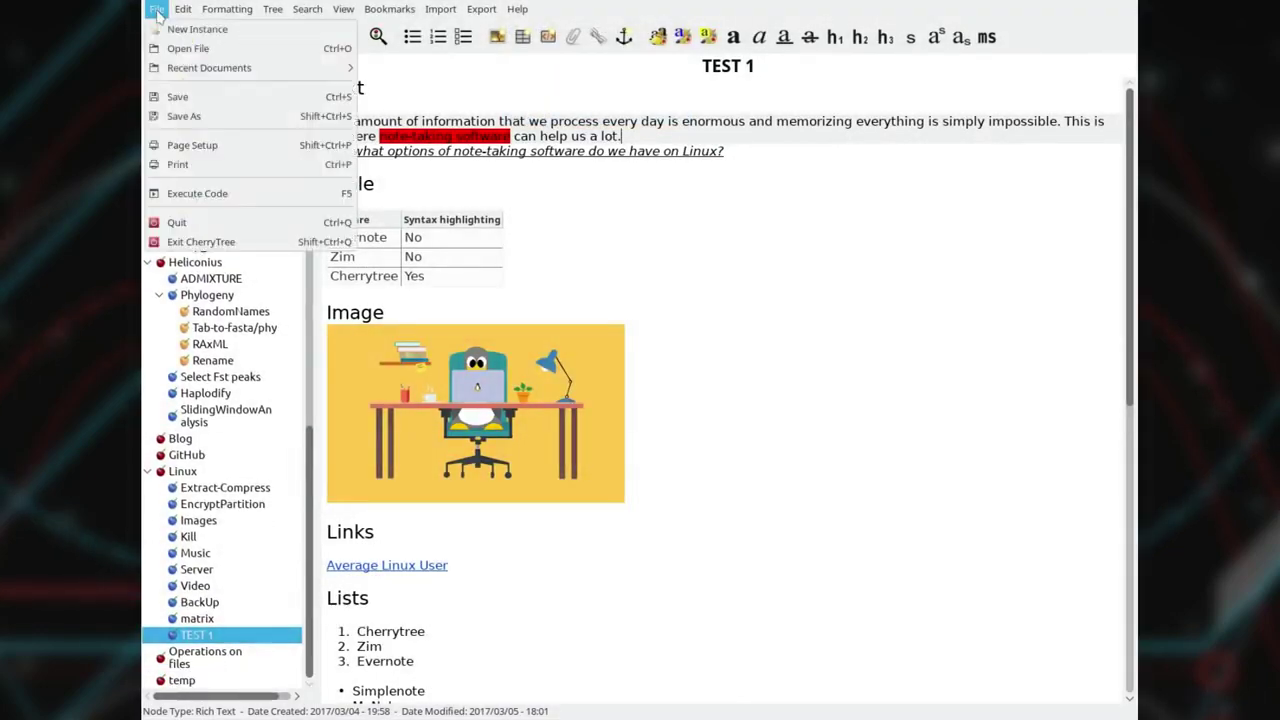
{"action": "mouse_move", "coordinate": [183, 12]}
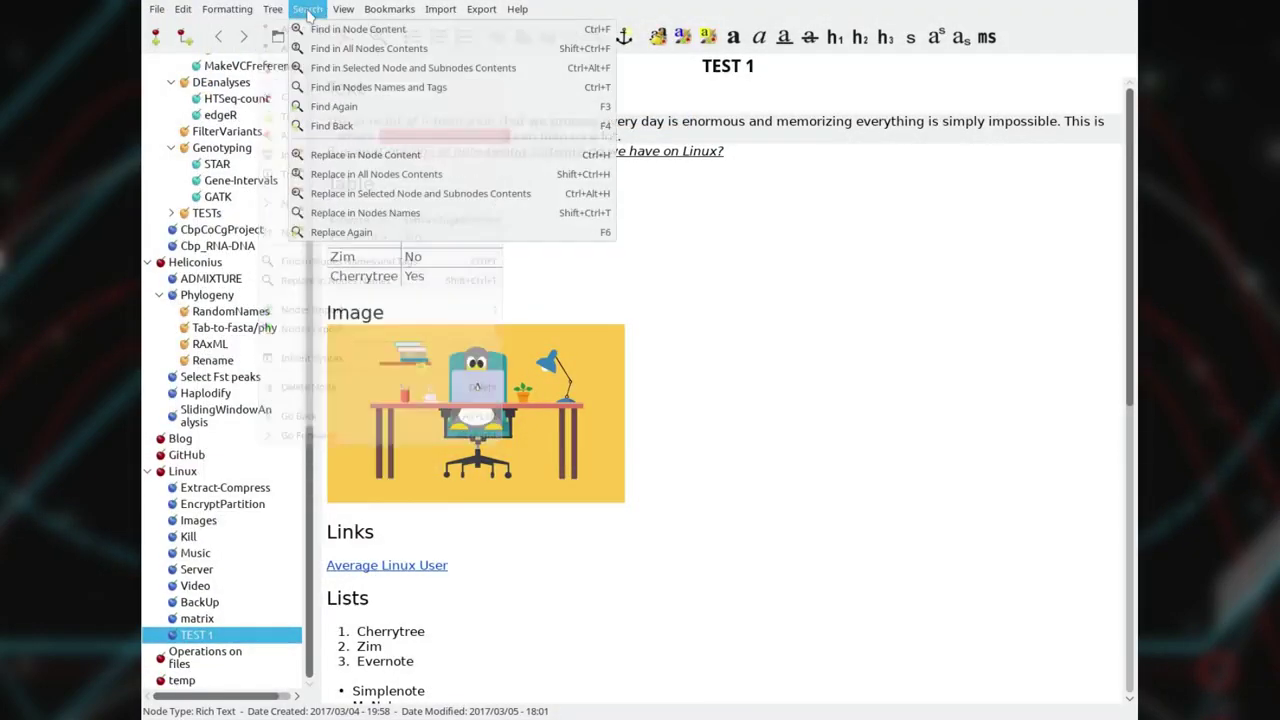
{"action": "mouse_move", "coordinate": [343, 12]}
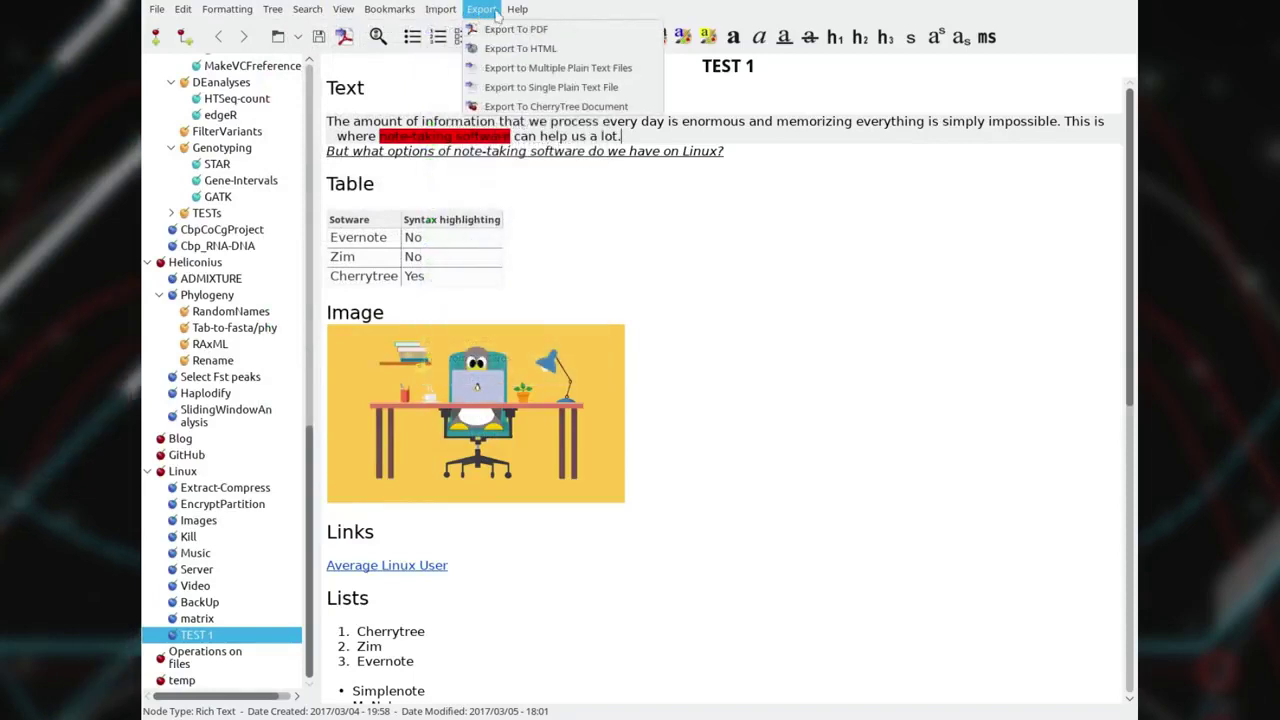
{"action": "mouse_move", "coordinate": [517, 9]}
{"action": "left_click", "coordinate": [880, 339]}
Set the TEST 1 code box's syntax highlighting to python.
{"action": "scroll", "coordinate": [969, 410], "scroll_direction": "down", "scroll_amount": 6}
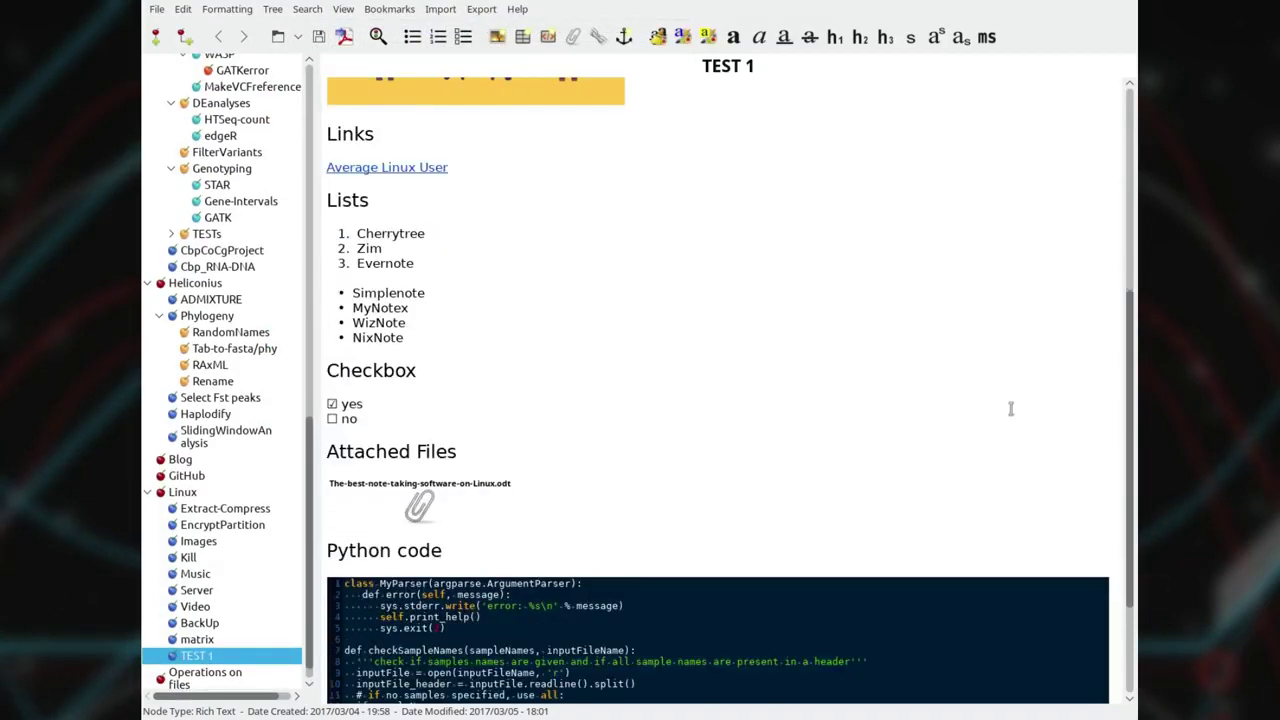
{"action": "scroll", "coordinate": [1010, 408], "scroll_direction": "down", "scroll_amount": 3}
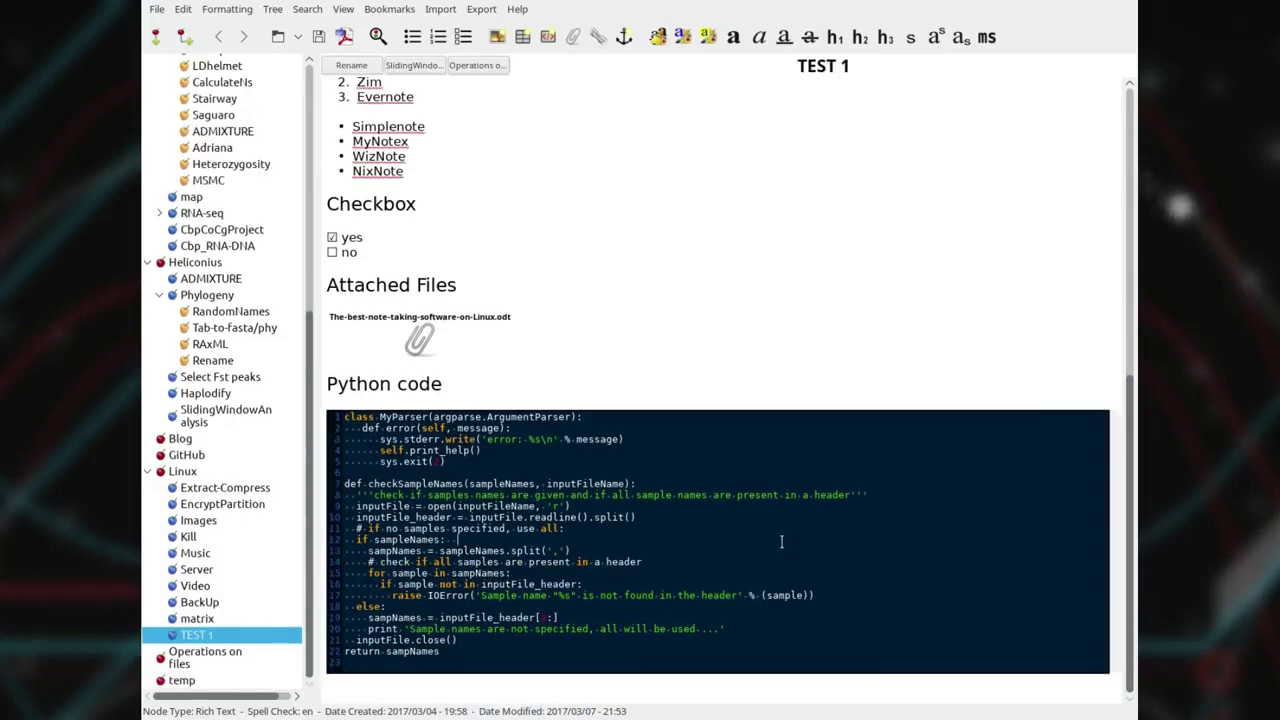
{"action": "right_click", "coordinate": [780, 558]}
{"action": "left_click", "coordinate": [850, 296]}
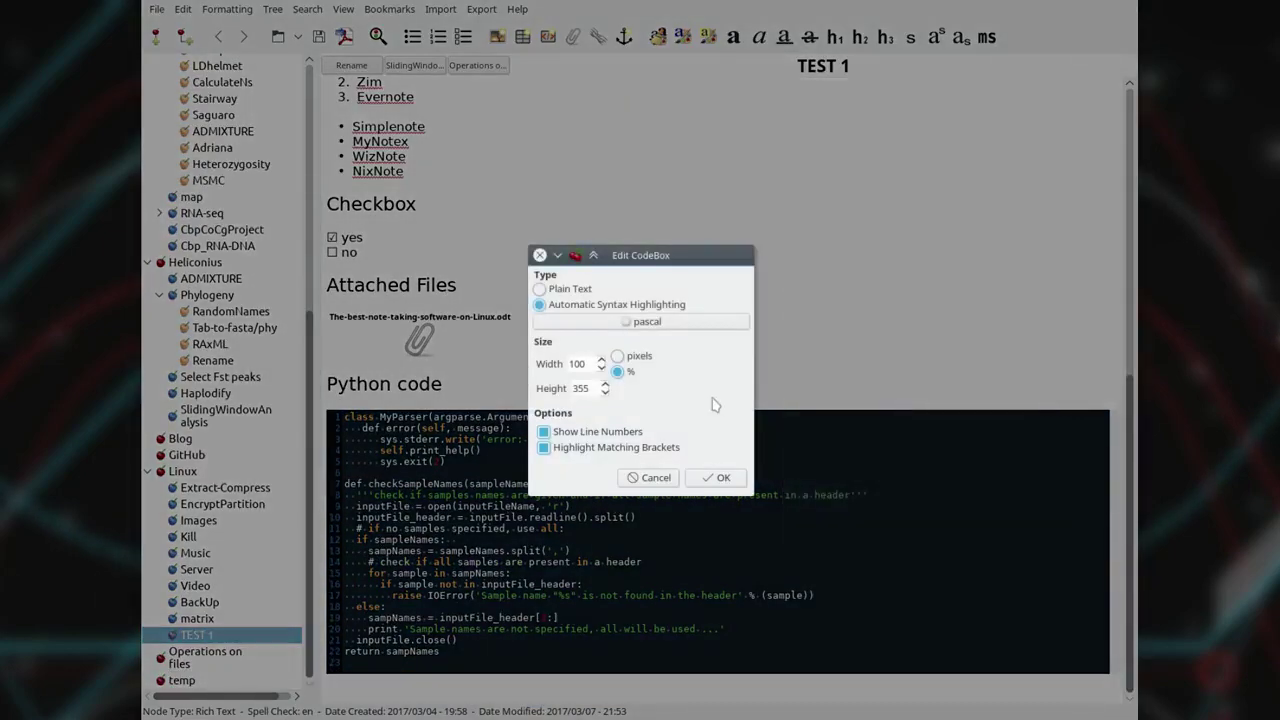
{"action": "left_click", "coordinate": [660, 321]}
{"action": "scroll", "coordinate": [663, 443], "scroll_direction": "down", "scroll_amount": 5}
{"action": "scroll", "coordinate": [663, 443], "scroll_direction": "down", "scroll_amount": 10}
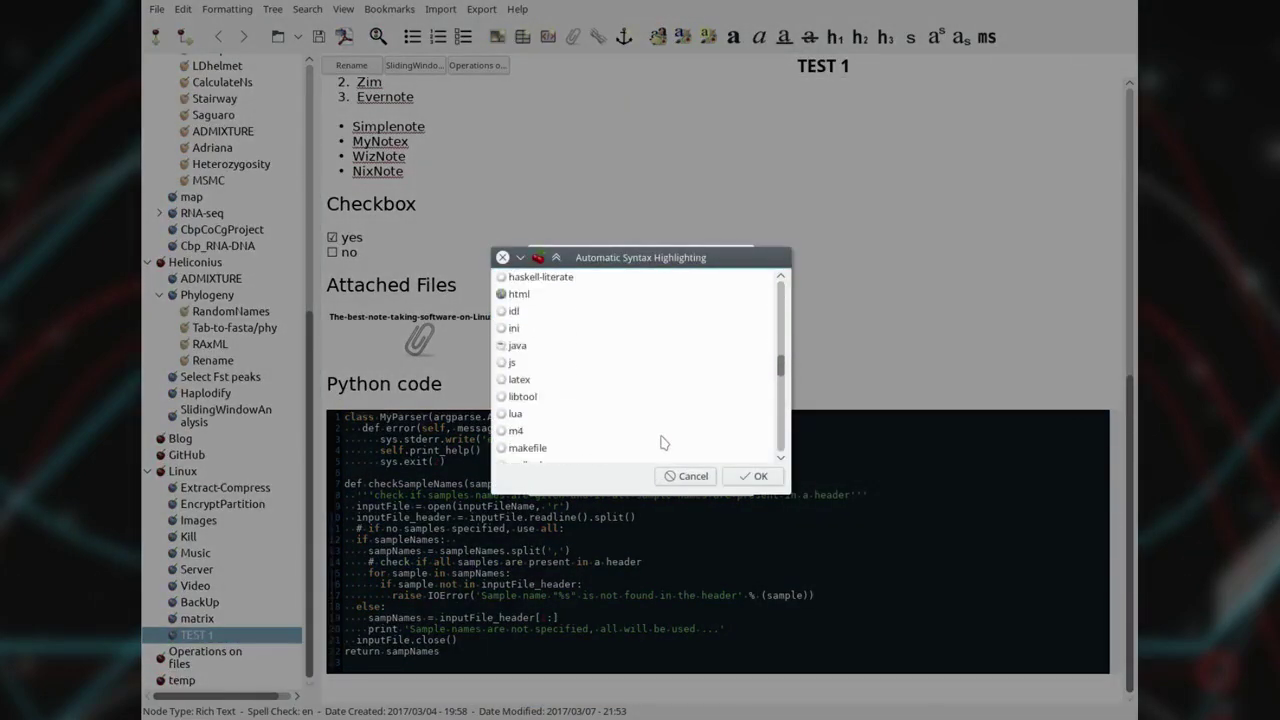
{"action": "scroll", "coordinate": [692, 412], "scroll_direction": "up", "scroll_amount": 3}
{"action": "scroll", "coordinate": [674, 385], "scroll_direction": "down", "scroll_amount": 3}
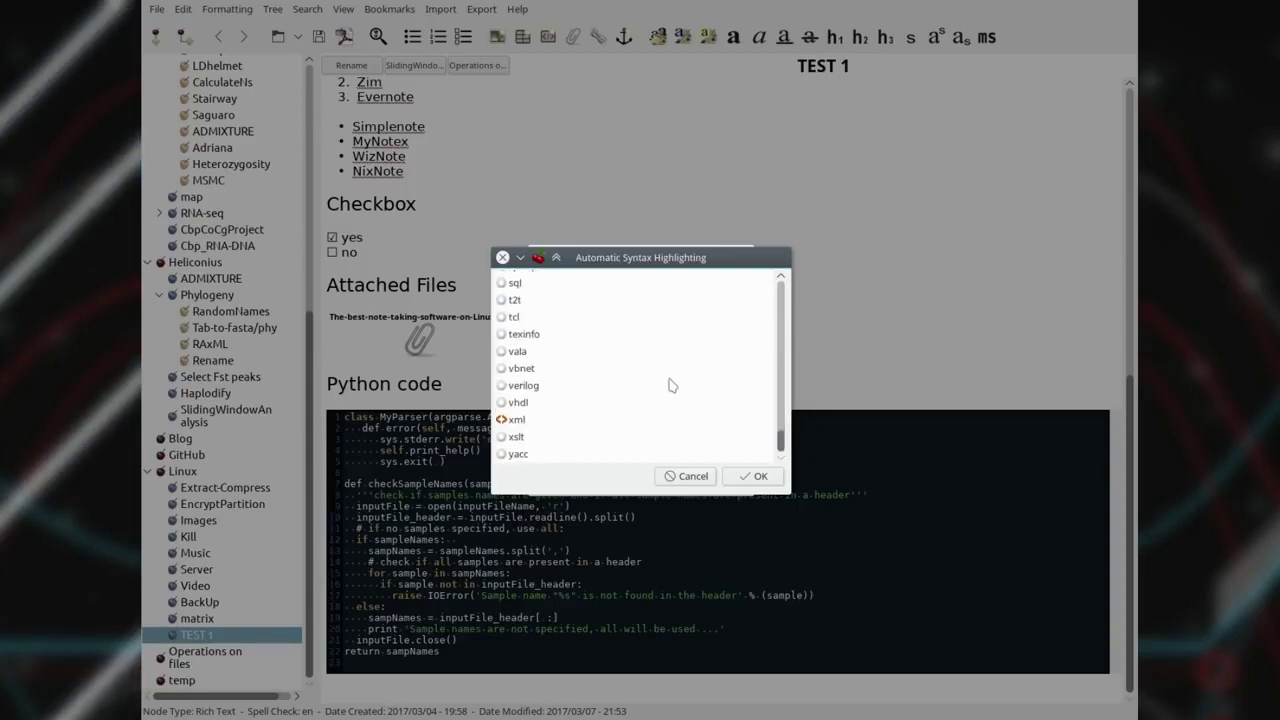
{"action": "left_click", "coordinate": [752, 476]}
{"action": "left_click", "coordinate": [715, 477]}
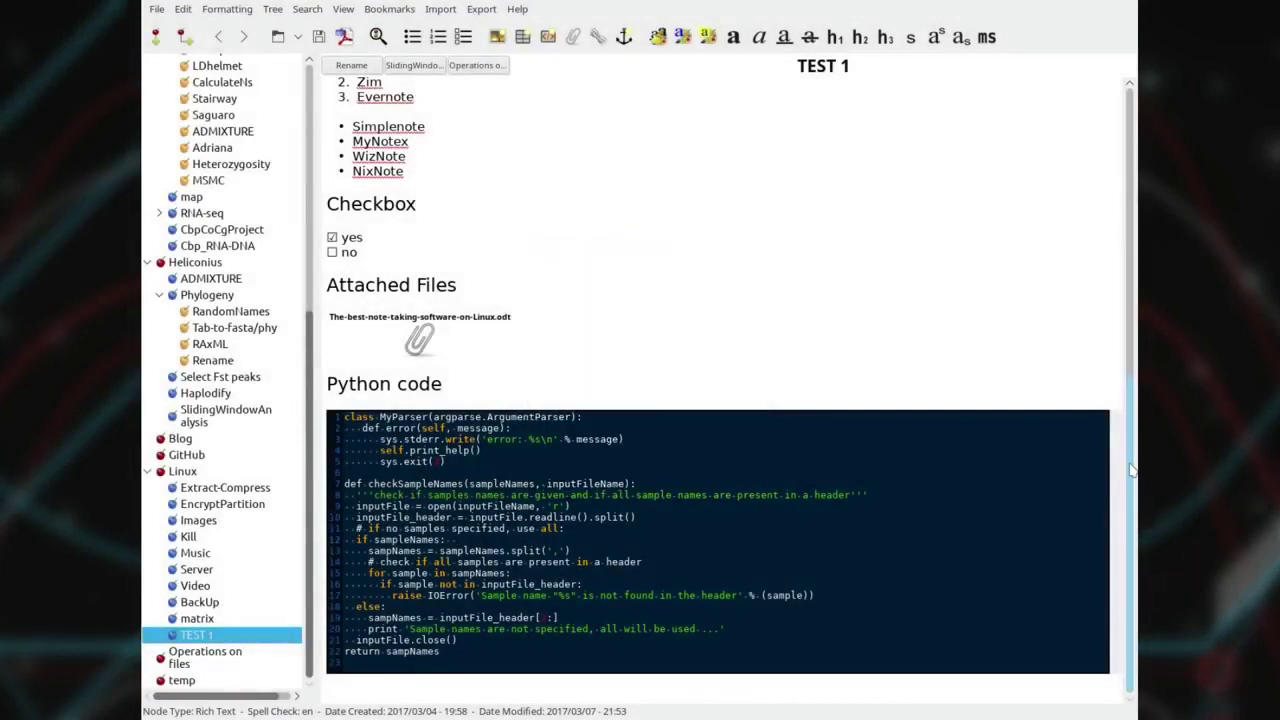
{"action": "scroll", "coordinate": [700, 400], "scroll_direction": "up", "scroll_amount": 10}
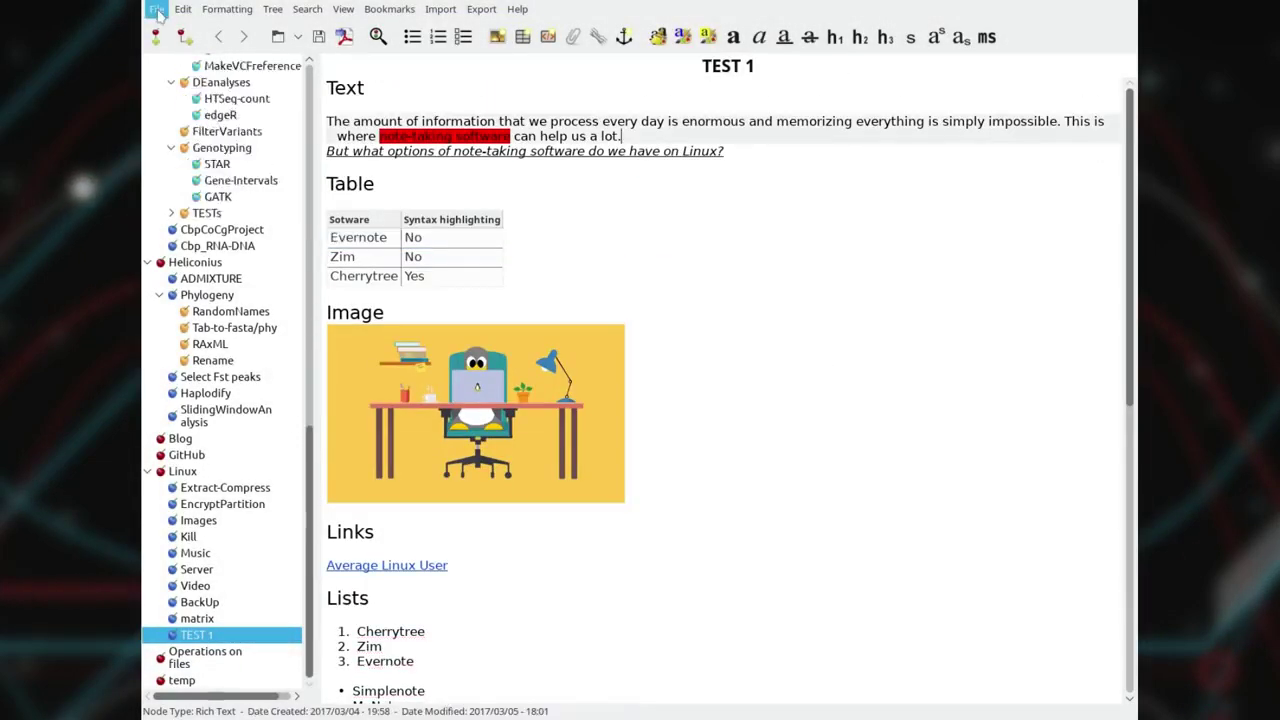
Open Save As, try the storage type options, and cancel the storage dialog.
{"action": "left_click", "coordinate": [157, 12]}
{"action": "left_click", "coordinate": [190, 115]}
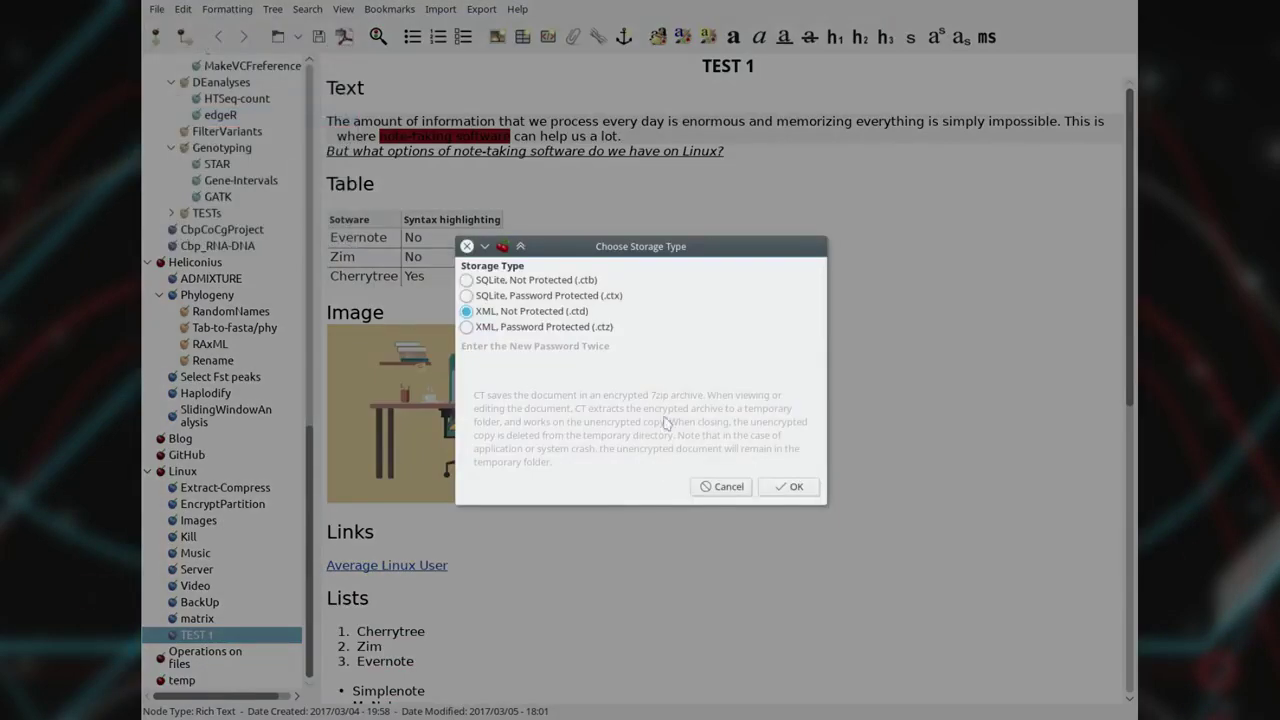
{"action": "left_click", "coordinate": [466, 327]}
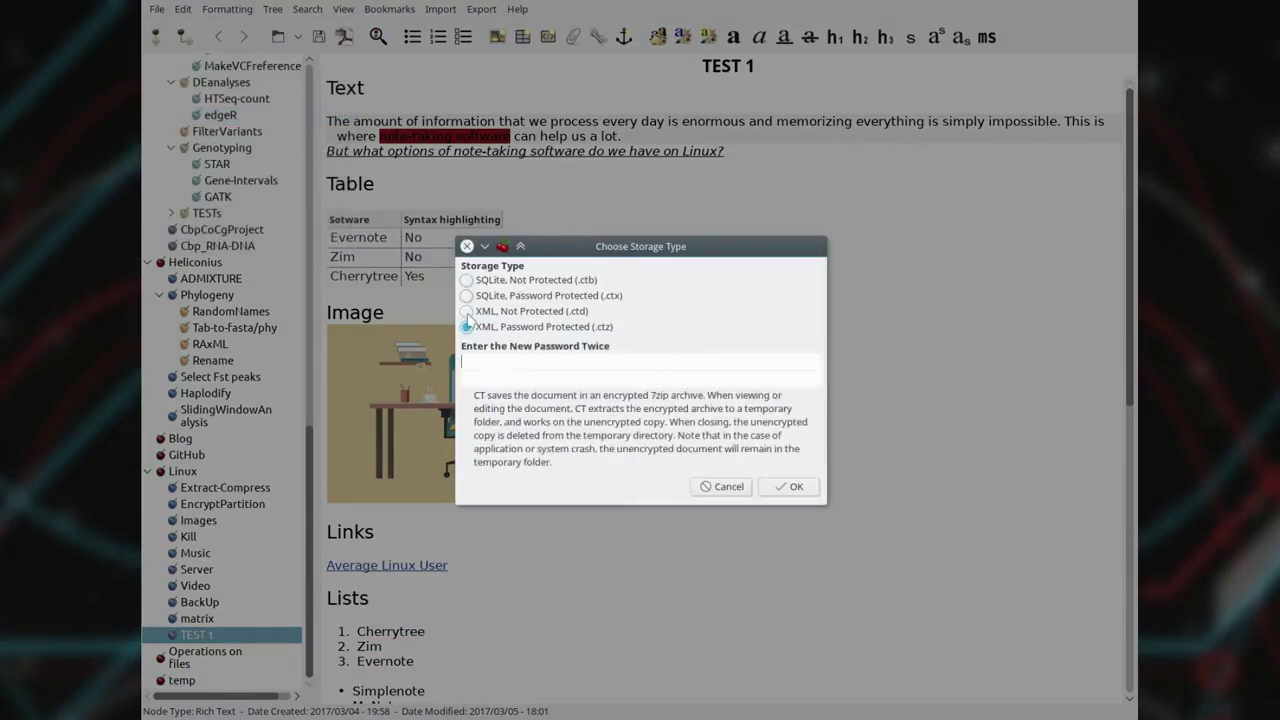
{"action": "left_click", "coordinate": [466, 311]}
{"action": "left_click", "coordinate": [735, 486]}
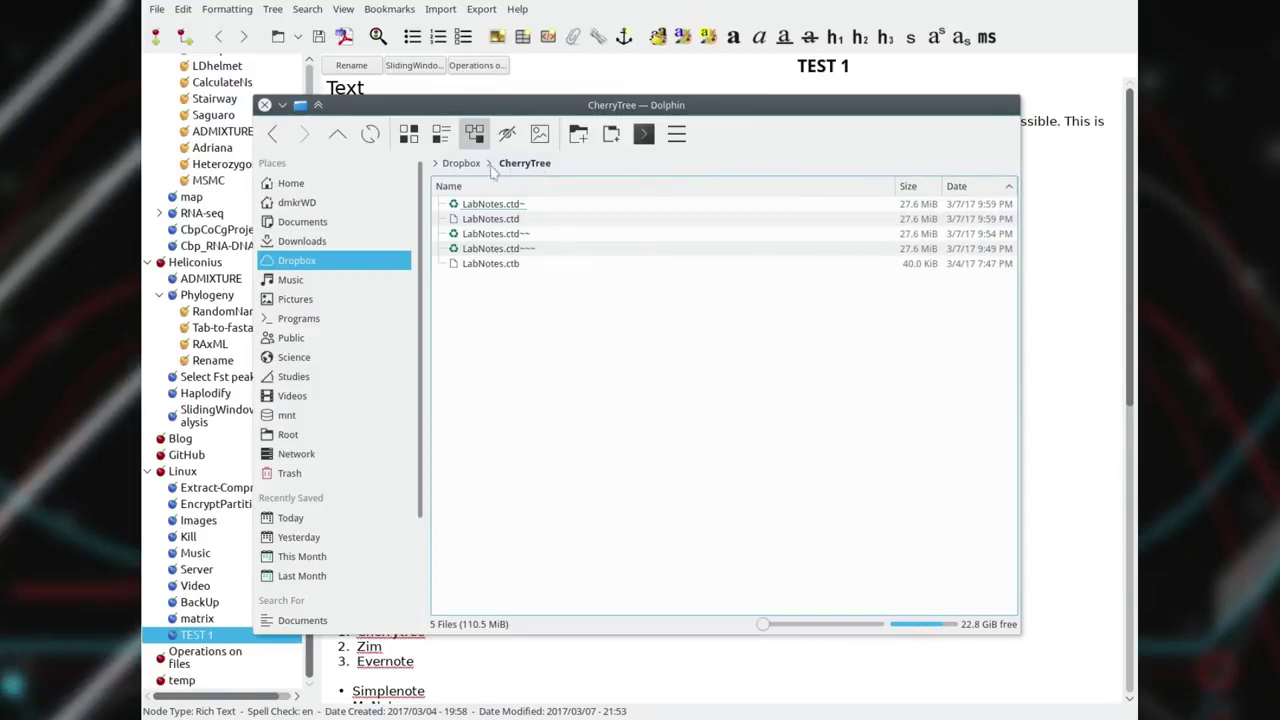
{"action": "left_click", "coordinate": [264, 104]}
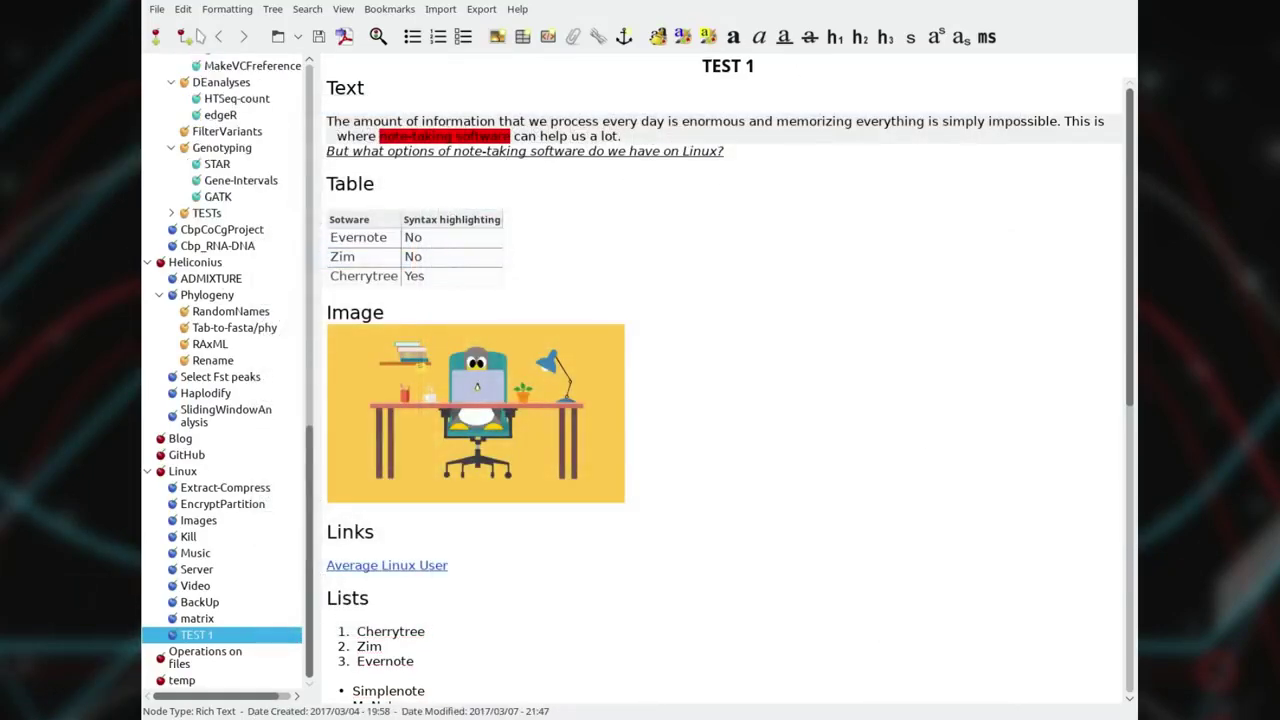
{"action": "left_click", "coordinate": [183, 9]}
{"action": "left_click", "coordinate": [215, 550]}
{"action": "left_click", "coordinate": [538, 252]}
{"action": "left_click", "coordinate": [538, 274]}
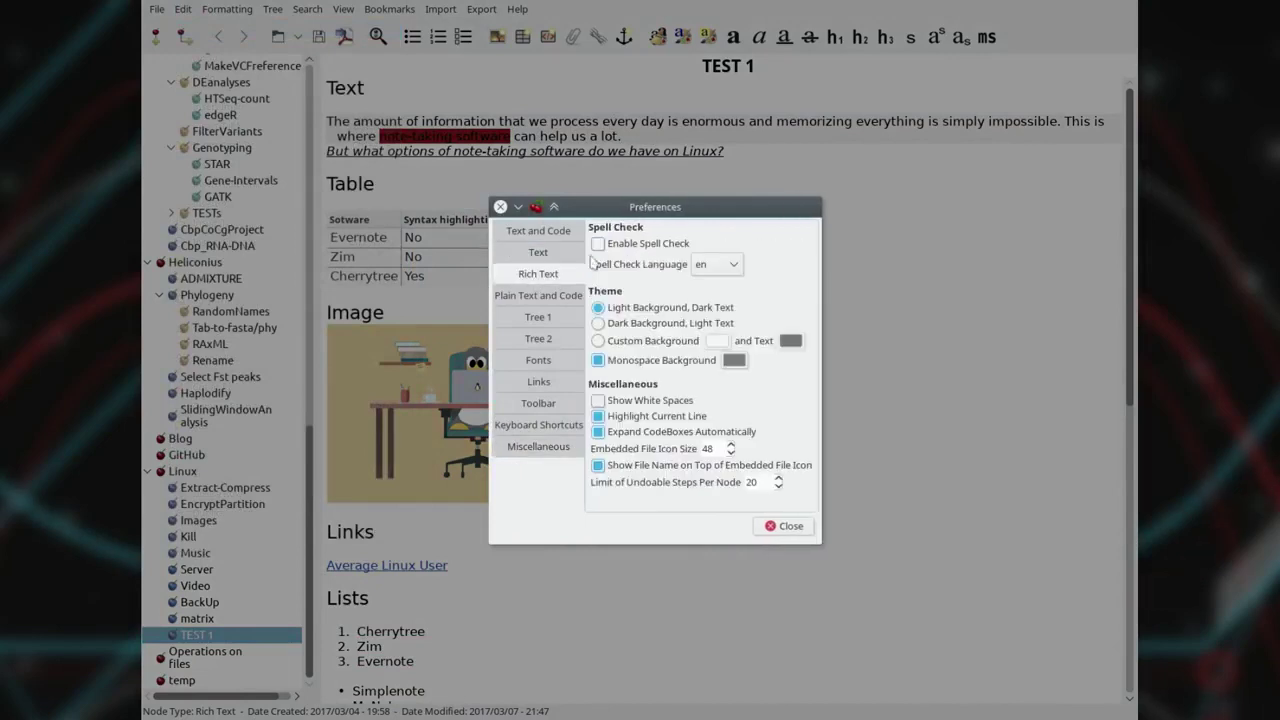
{"action": "left_click", "coordinate": [538, 317]}
{"action": "left_click", "coordinate": [538, 338]}
{"action": "left_click", "coordinate": [545, 362]}
{"action": "left_click", "coordinate": [538, 381]}
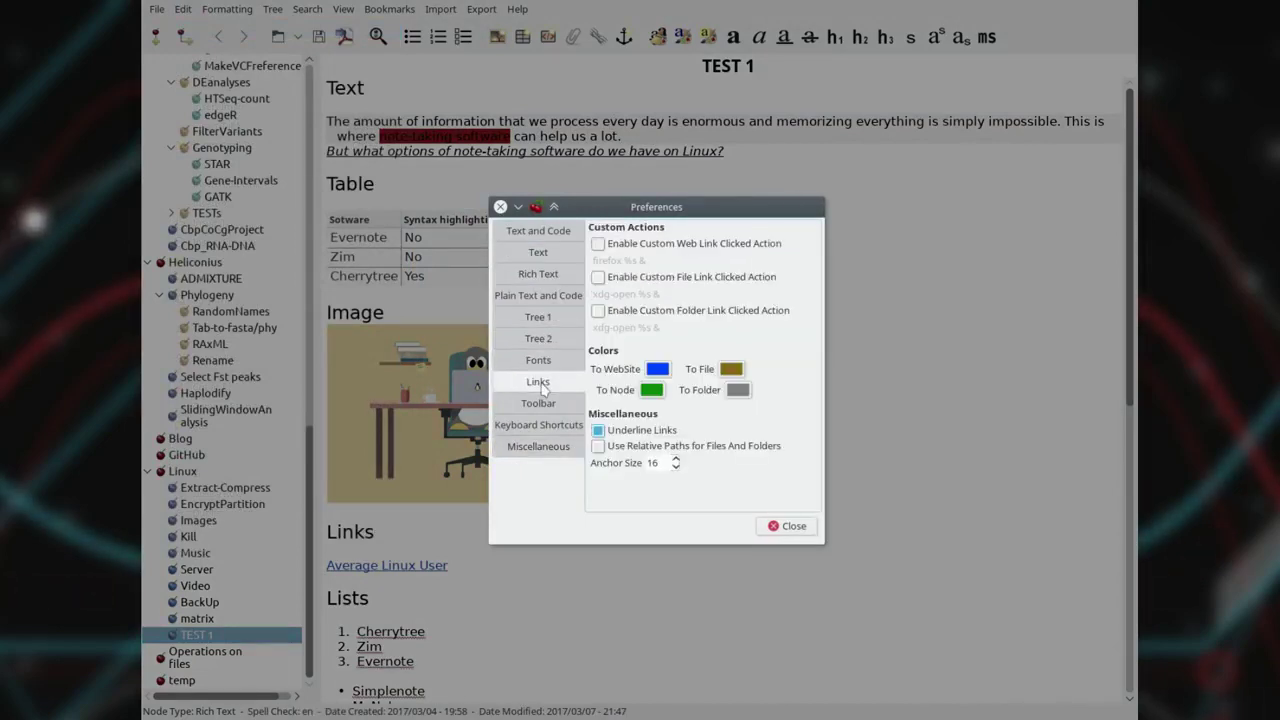
{"action": "left_click", "coordinate": [538, 403]}
{"action": "left_click_drag", "start_coordinate": [810, 330], "coordinate": [810, 442]}
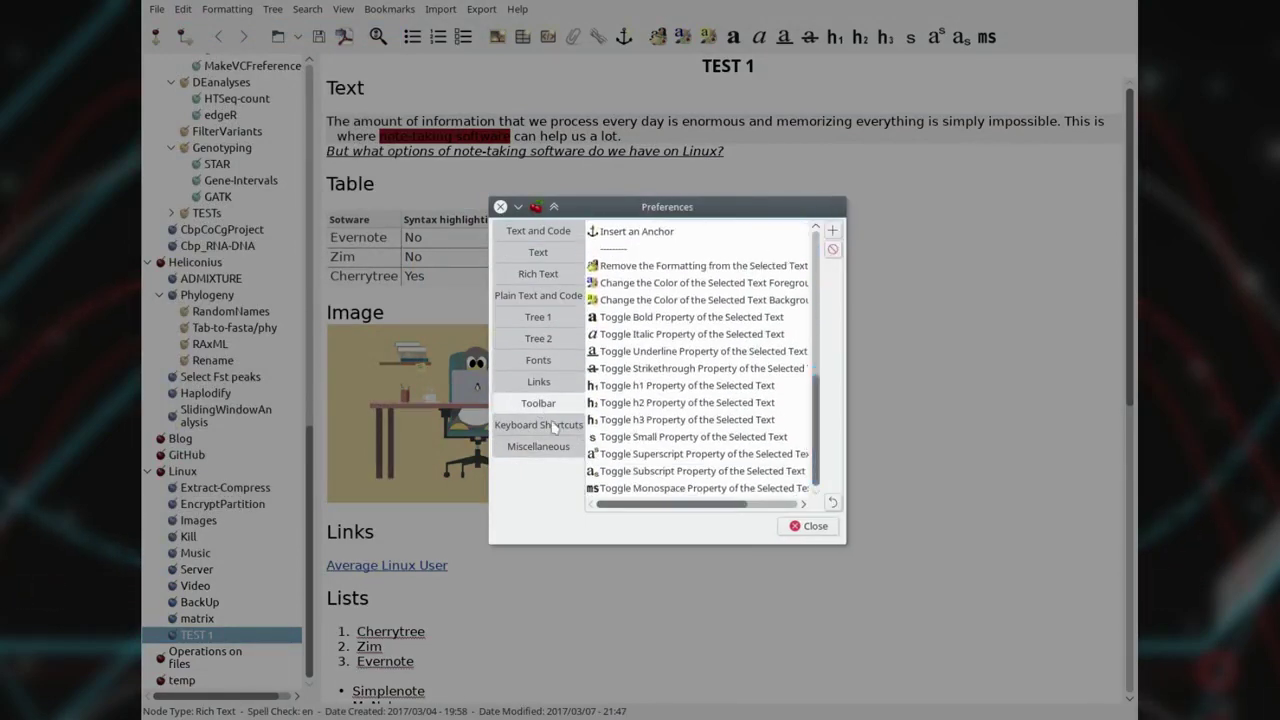
{"action": "left_click", "coordinate": [538, 424]}
{"action": "left_click_drag", "start_coordinate": [815, 245], "coordinate": [827, 480]}
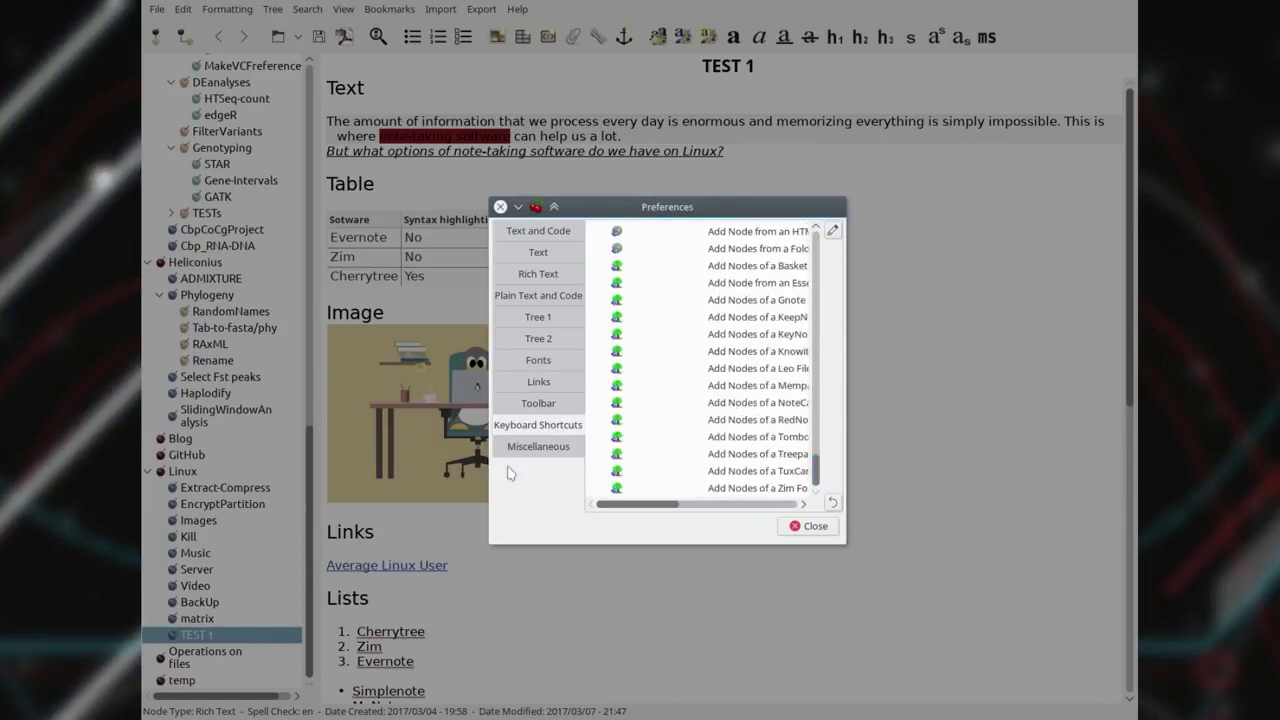
{"action": "left_click", "coordinate": [538, 446]}
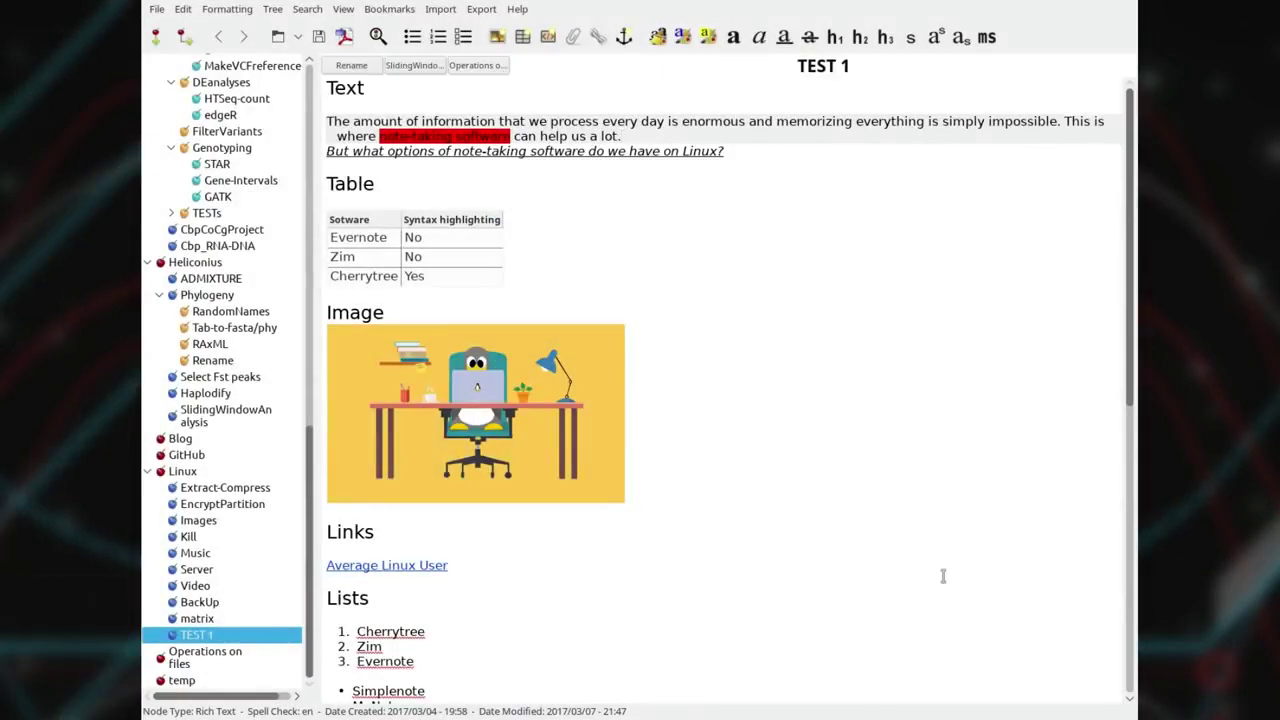
{"action": "left_click_drag", "start_coordinate": [310, 528], "coordinate": [313, 150]}
{"action": "scroll", "coordinate": [183, 660], "scroll_direction": "down", "scroll_amount": 10}
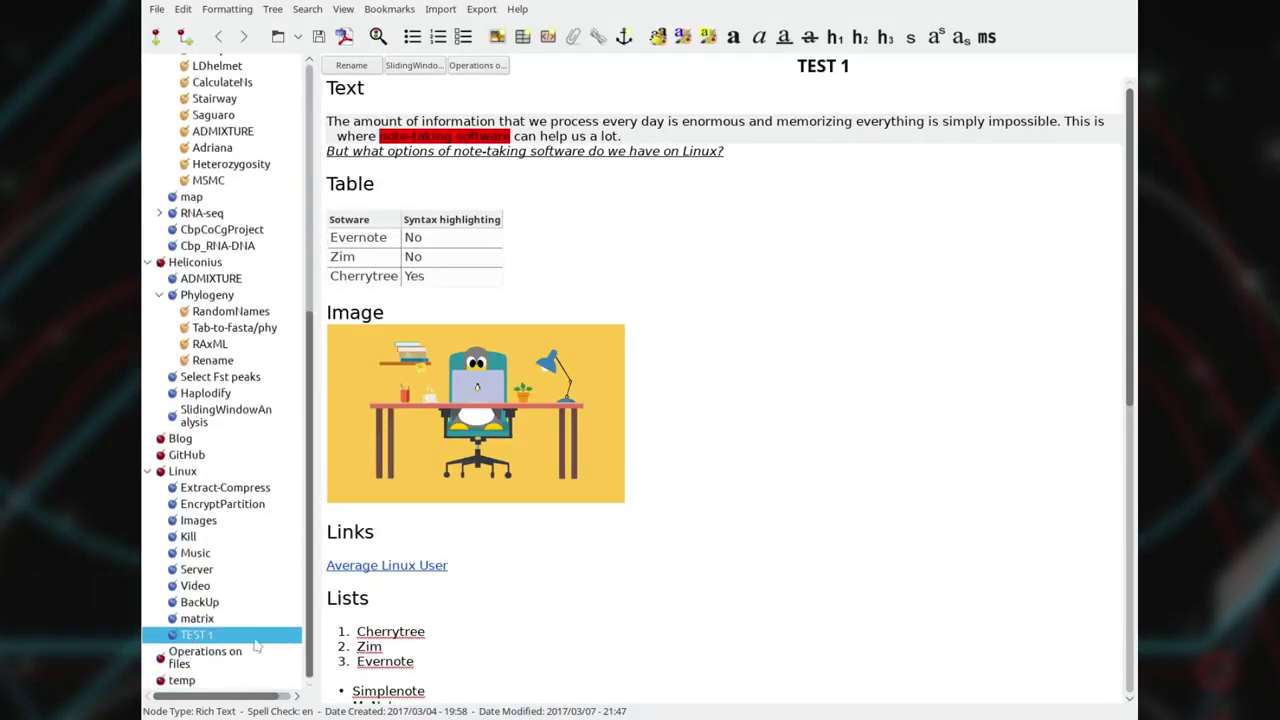
{"action": "scroll", "coordinate": [983, 429], "scroll_direction": "down", "scroll_amount": 15}
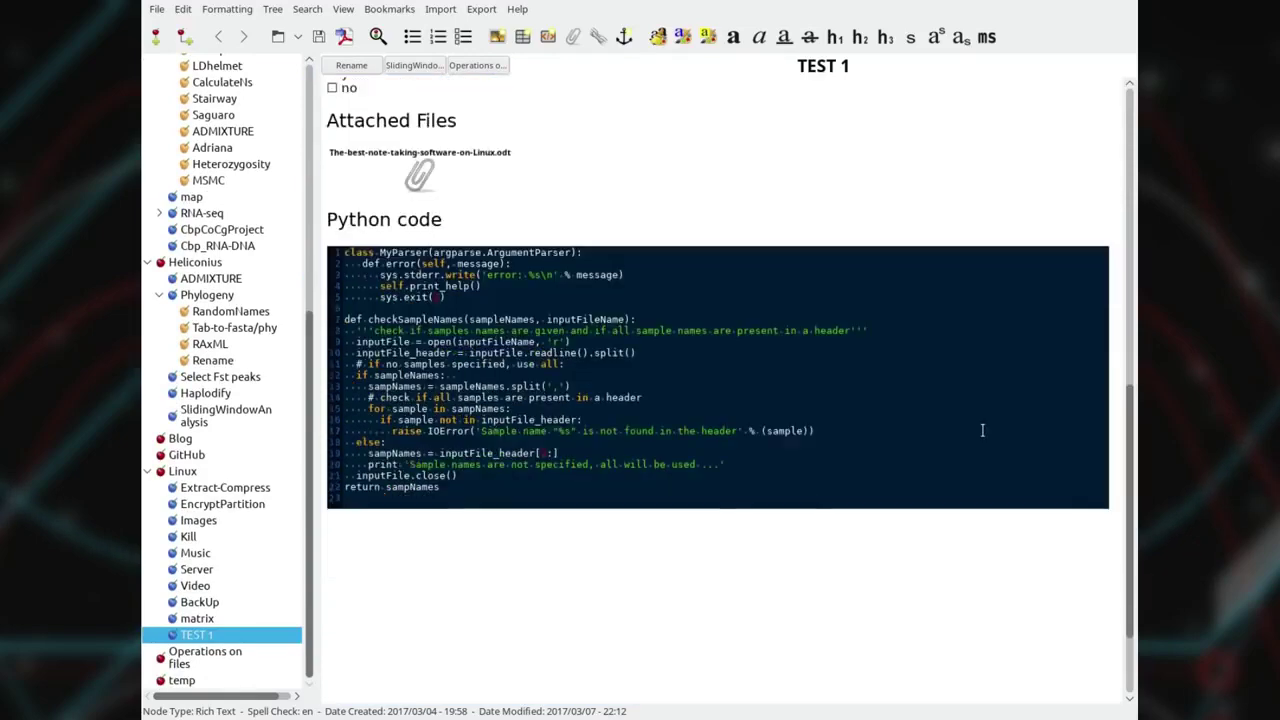
{"action": "scroll", "coordinate": [982, 430], "scroll_direction": "down", "scroll_amount": 3}
{"action": "left_click", "coordinate": [825, 297]}
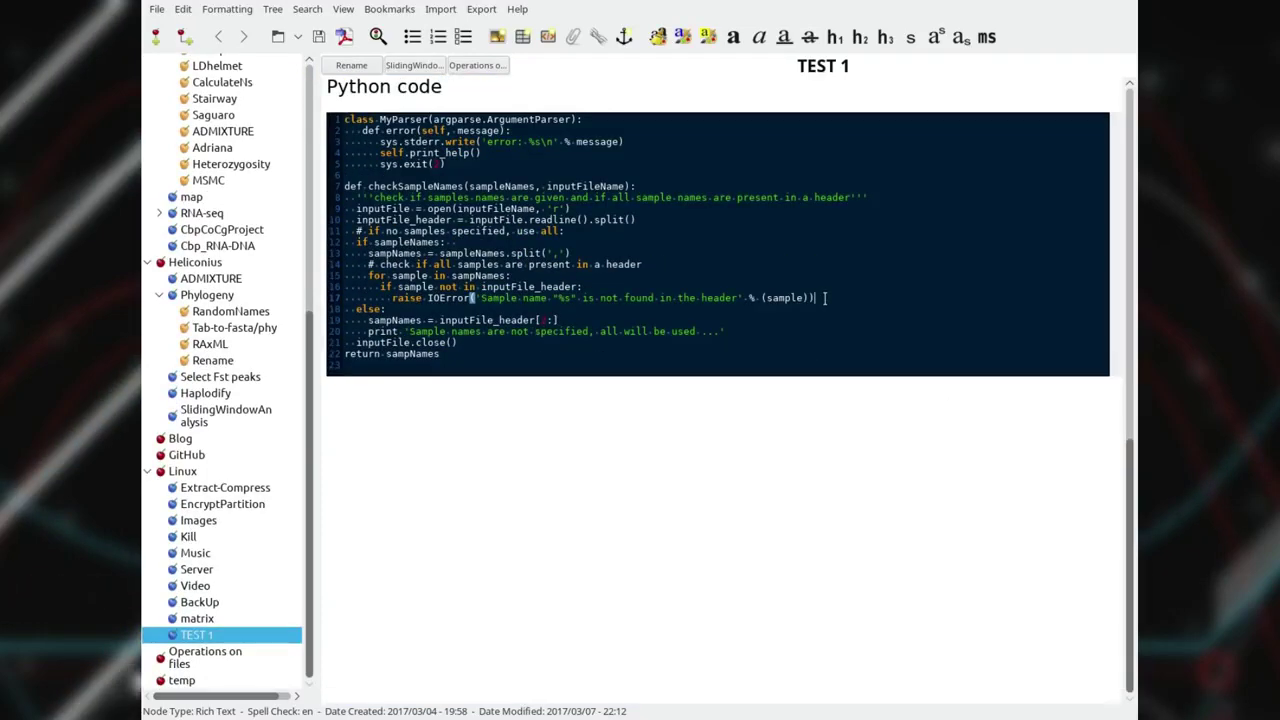
{"action": "scroll", "coordinate": [825, 297], "scroll_direction": "up", "scroll_amount": 3}
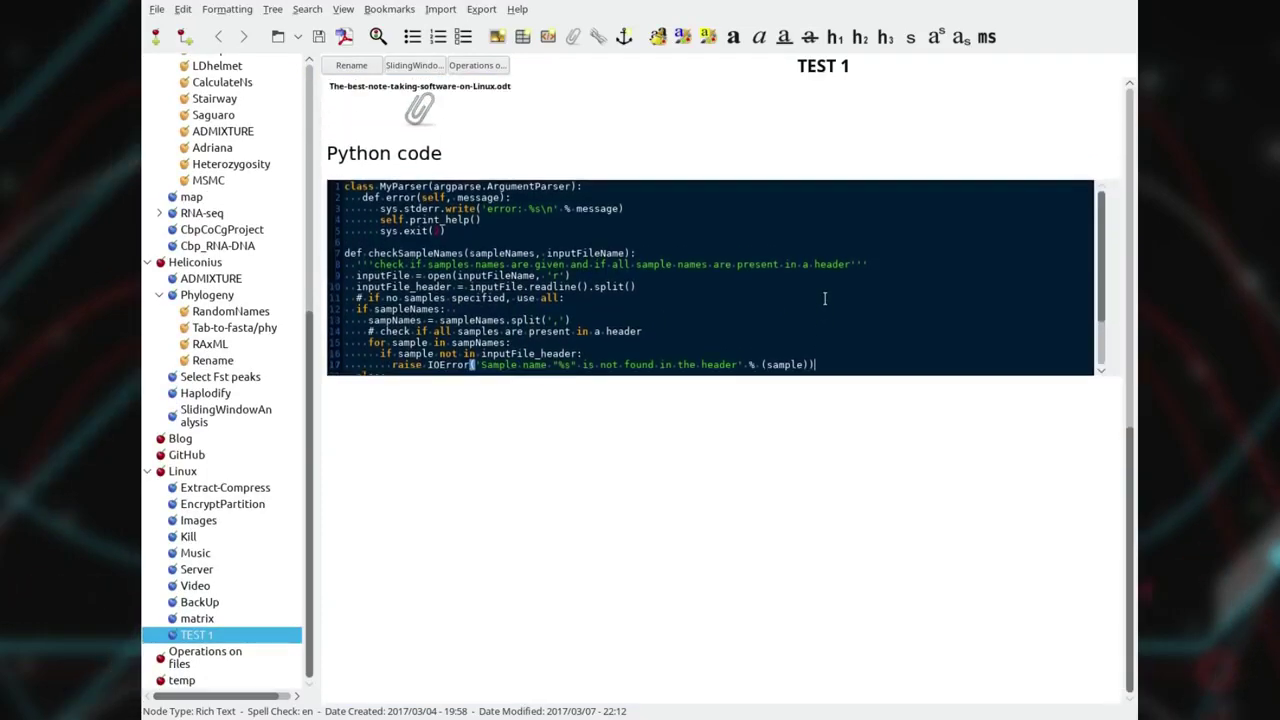
{"action": "scroll", "coordinate": [825, 297], "scroll_direction": "up", "scroll_amount": 3}
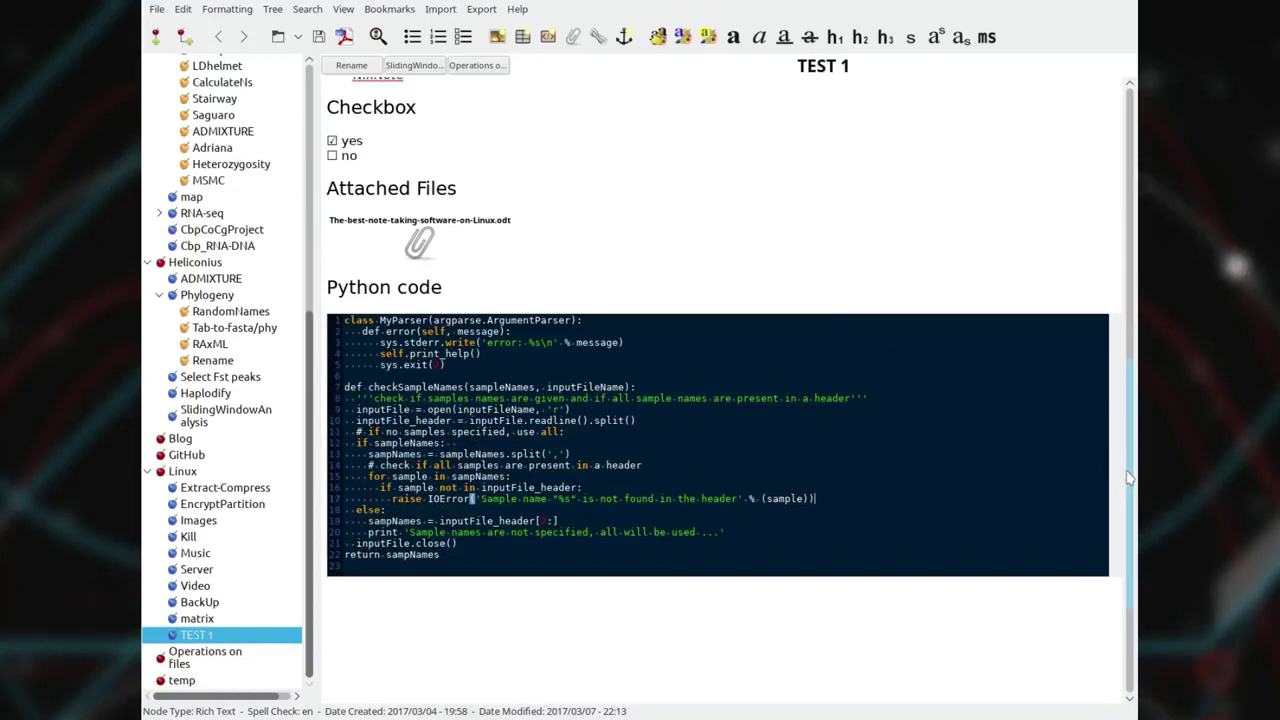
{"action": "scroll", "coordinate": [1128, 478], "scroll_direction": "up", "scroll_amount": 10}
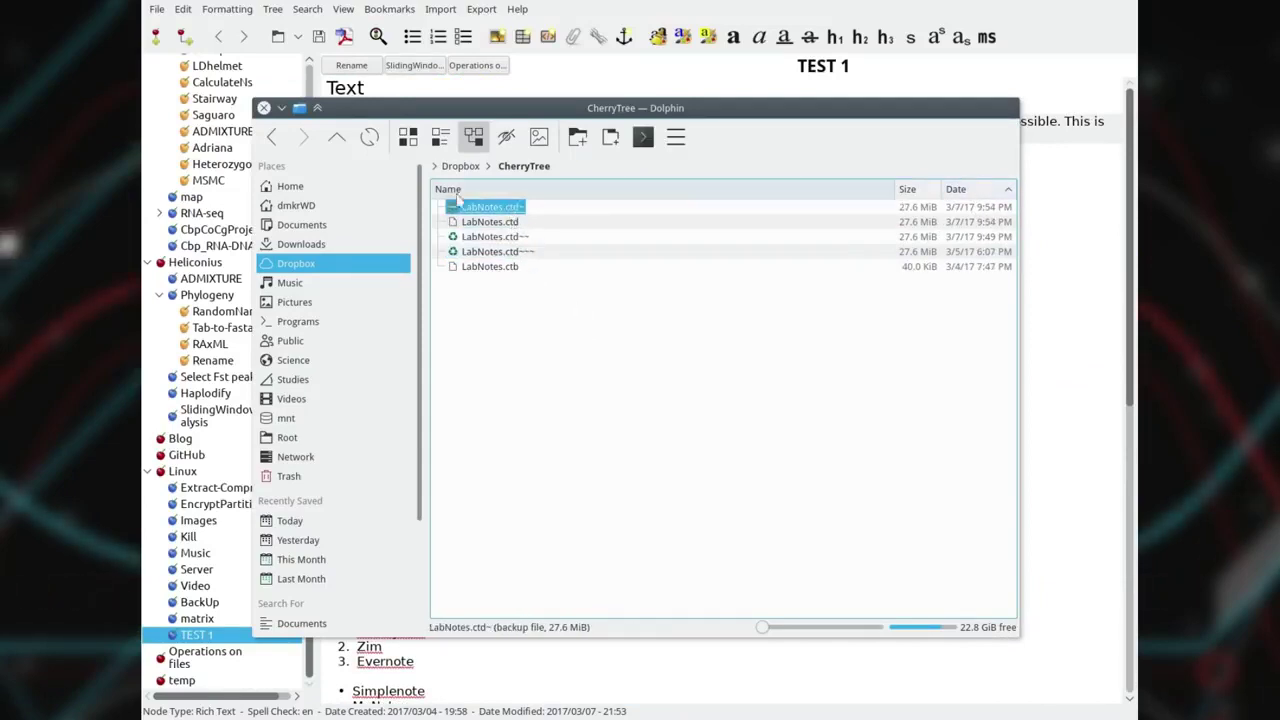
{"action": "left_click", "coordinate": [263, 107]}
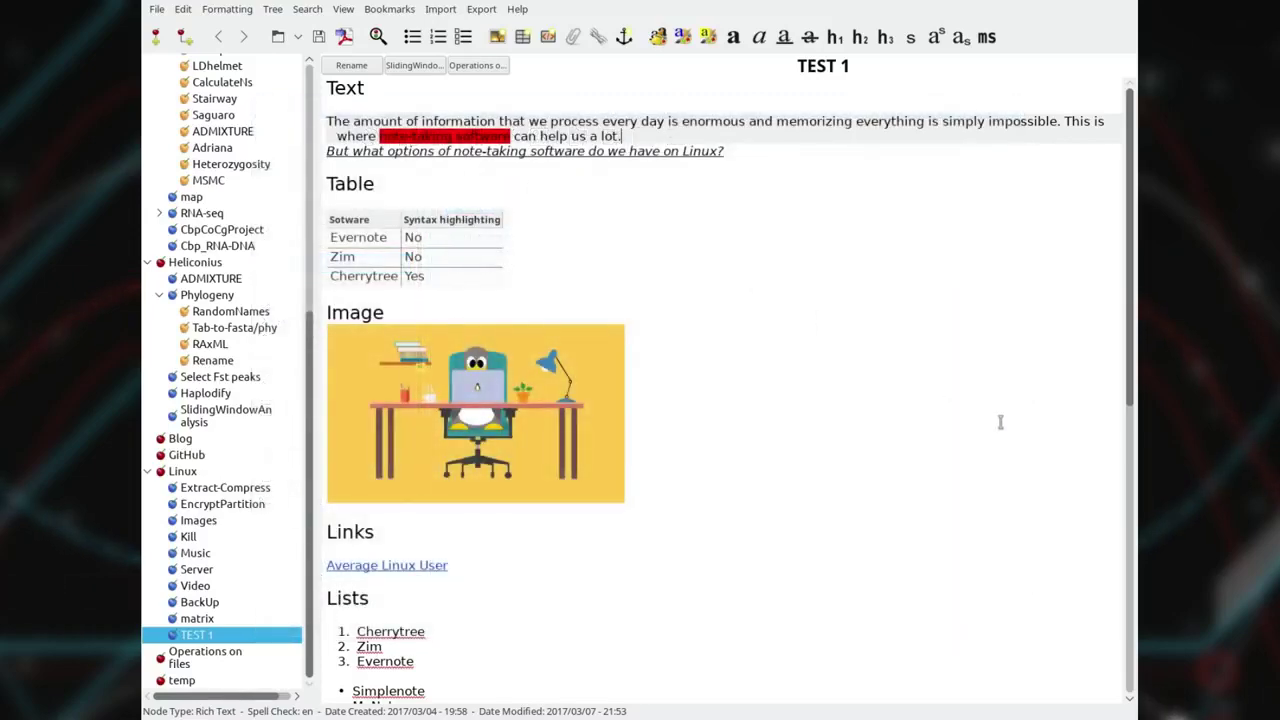
Make the 'But what options of note-taking software…' question line blue.
{"action": "triple_click", "coordinate": [646, 150]}
{"action": "left_click", "coordinate": [682, 37]}
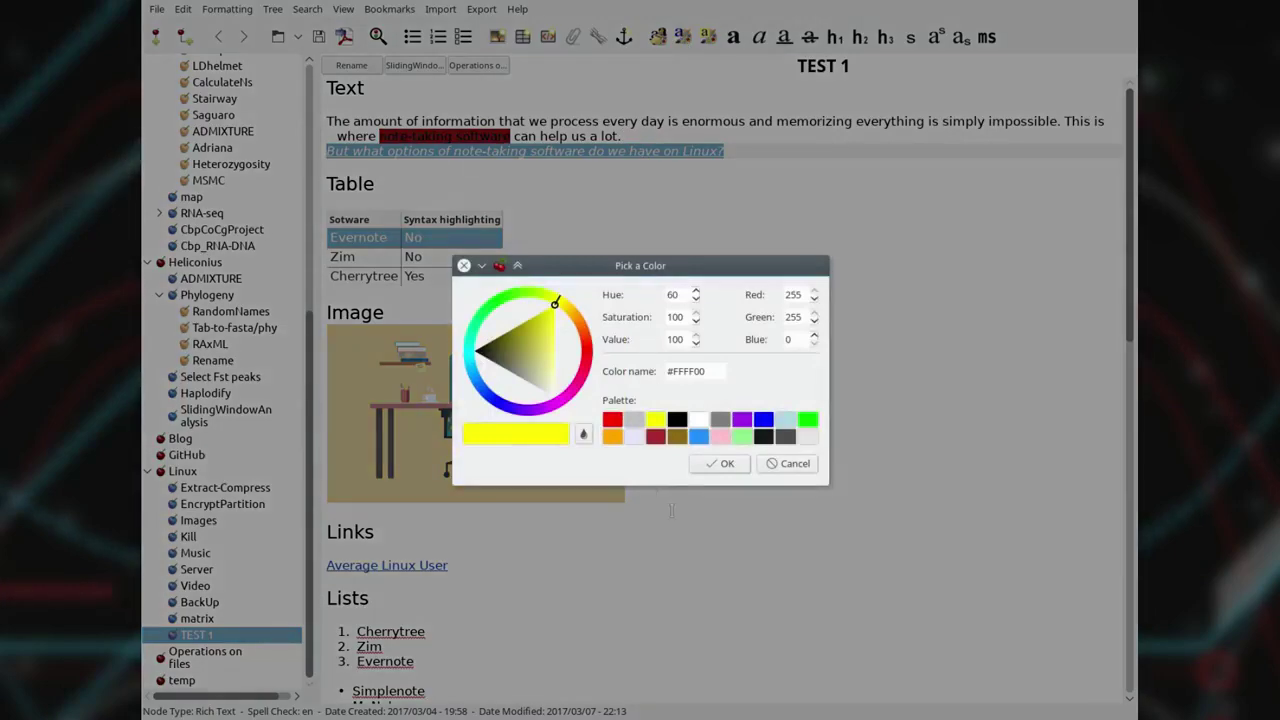
{"action": "left_click", "coordinate": [763, 421]}
{"action": "left_click", "coordinate": [720, 463]}
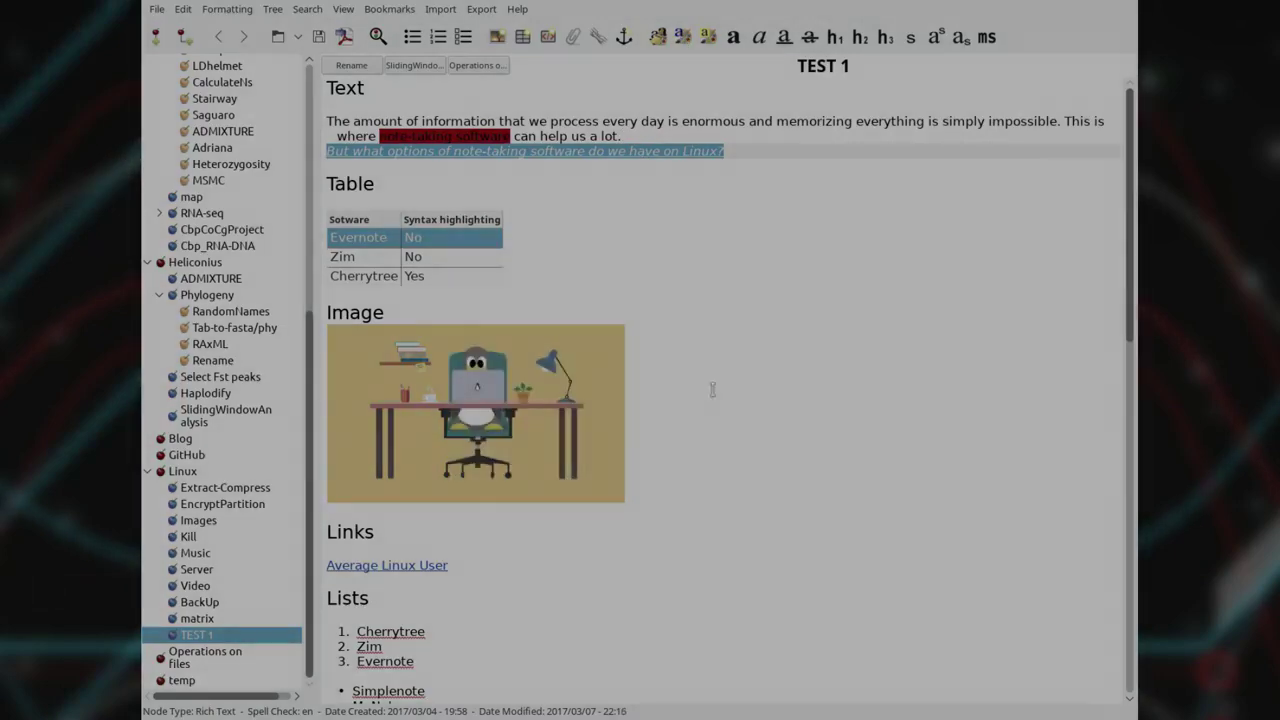
{"action": "left_click", "coordinate": [660, 145]}
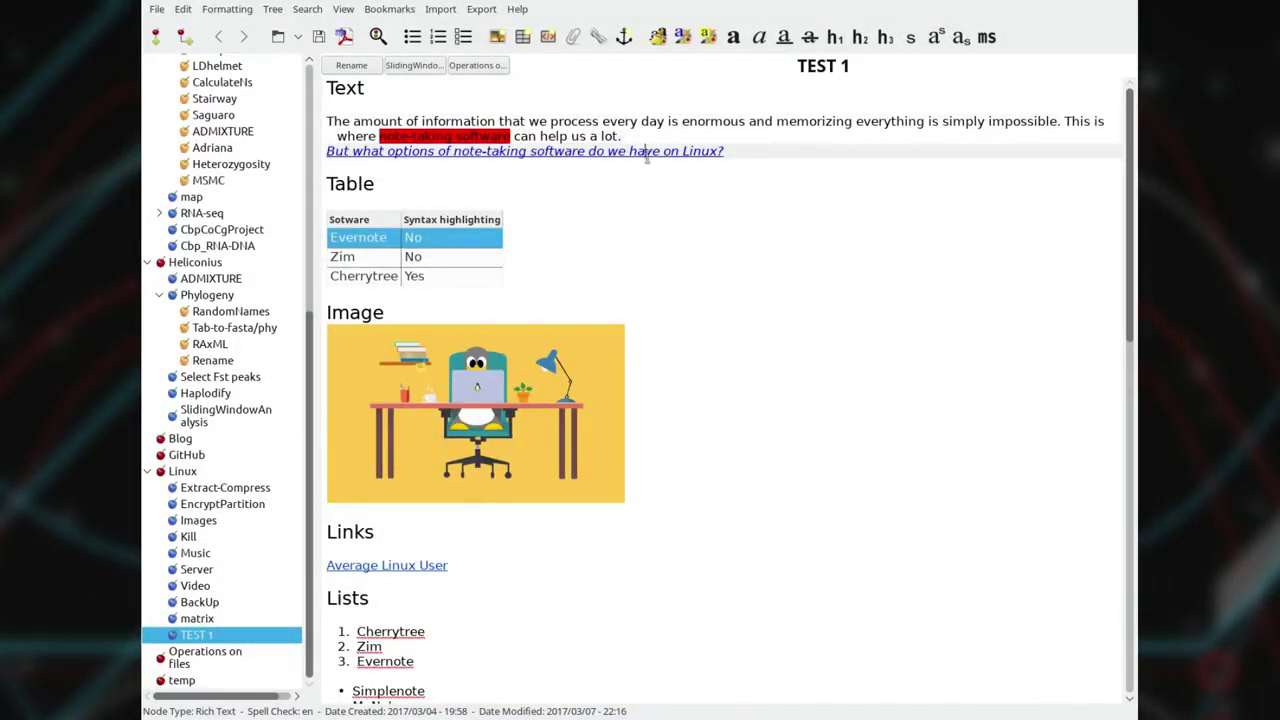
Give the question line a yellow highlight.
{"action": "triple_click", "coordinate": [660, 148]}
{"action": "left_click", "coordinate": [708, 37]}
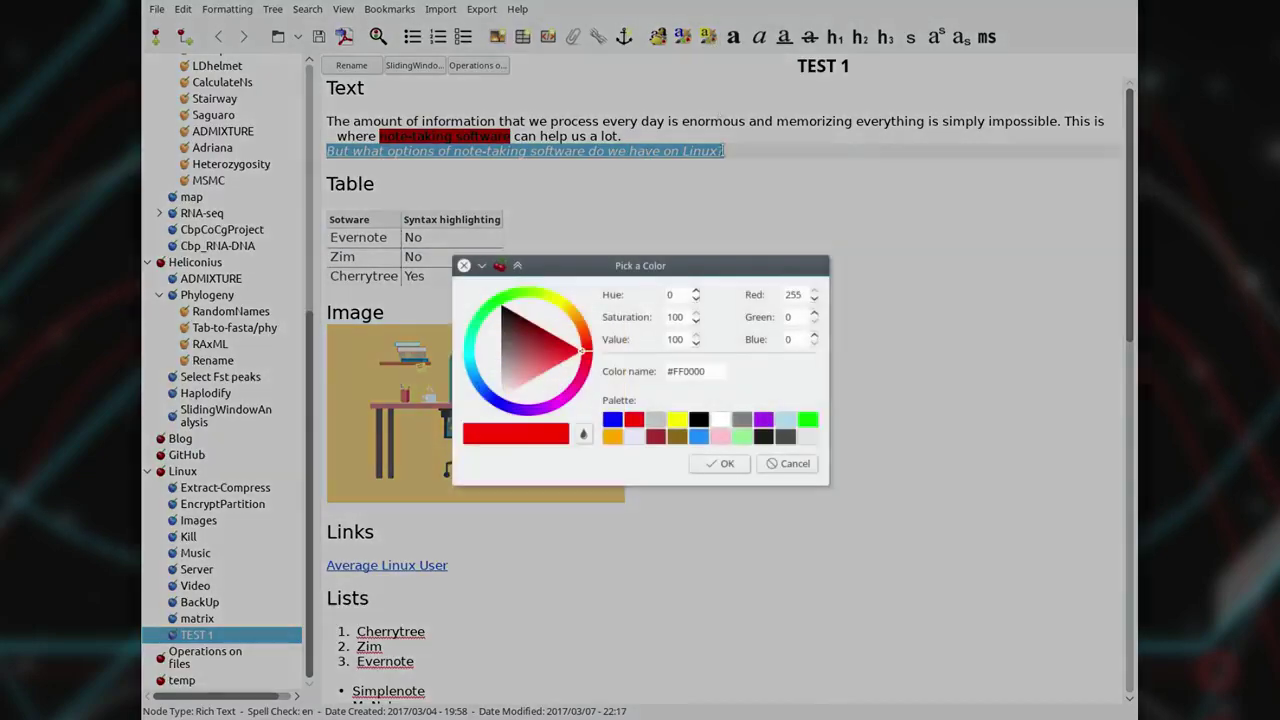
{"action": "left_click", "coordinate": [679, 421]}
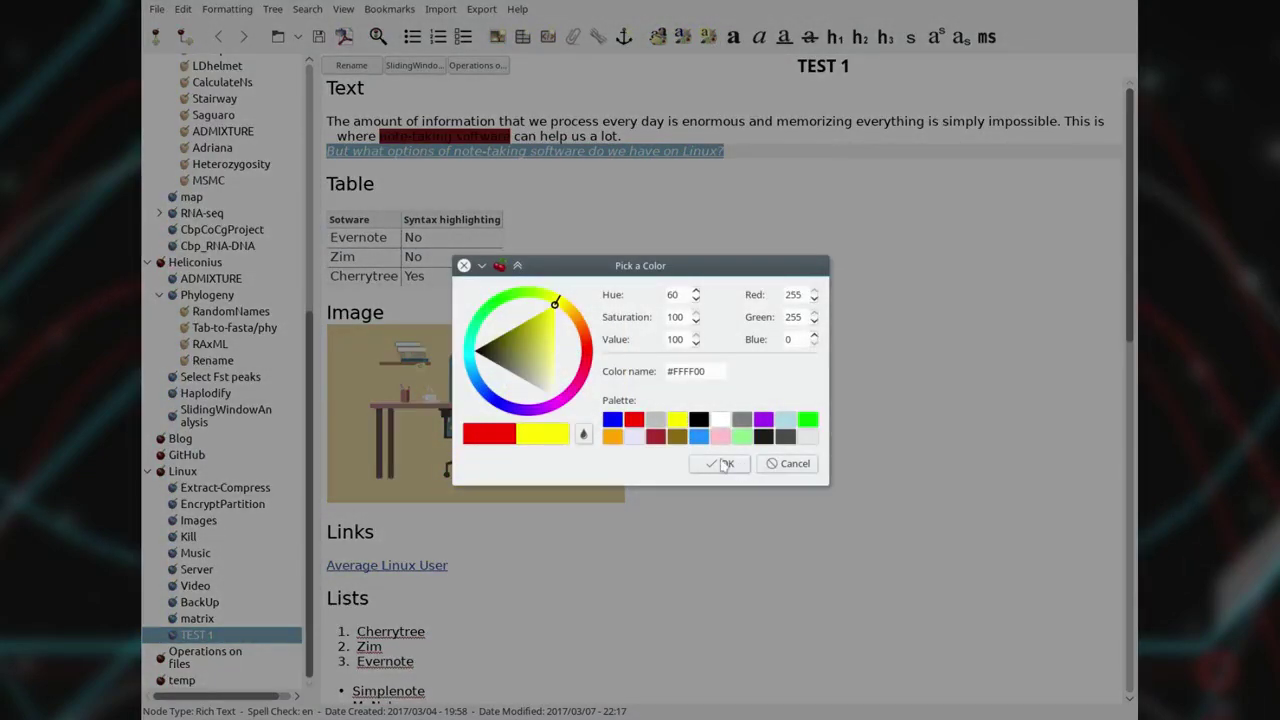
{"action": "left_click", "coordinate": [725, 464]}
{"action": "left_click", "coordinate": [640, 137]}
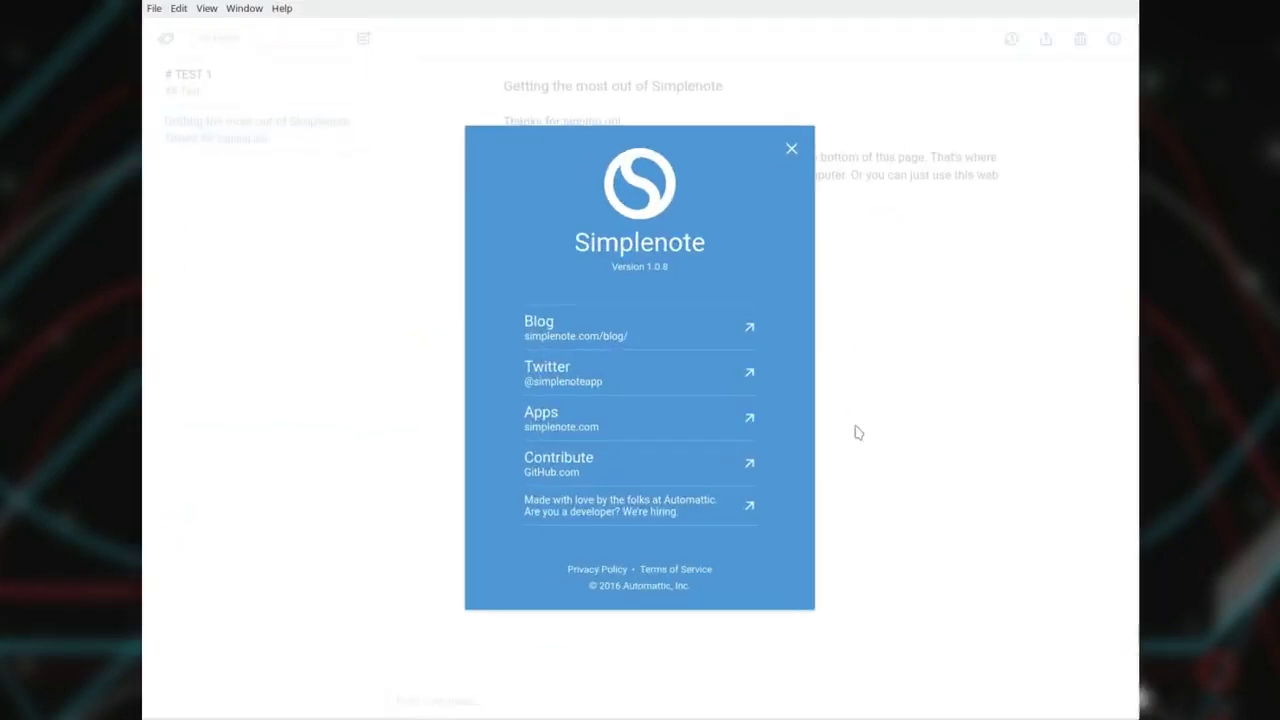
Close About, open TEST 1 and show it as rendered markdown.
{"action": "left_click", "coordinate": [792, 151]}
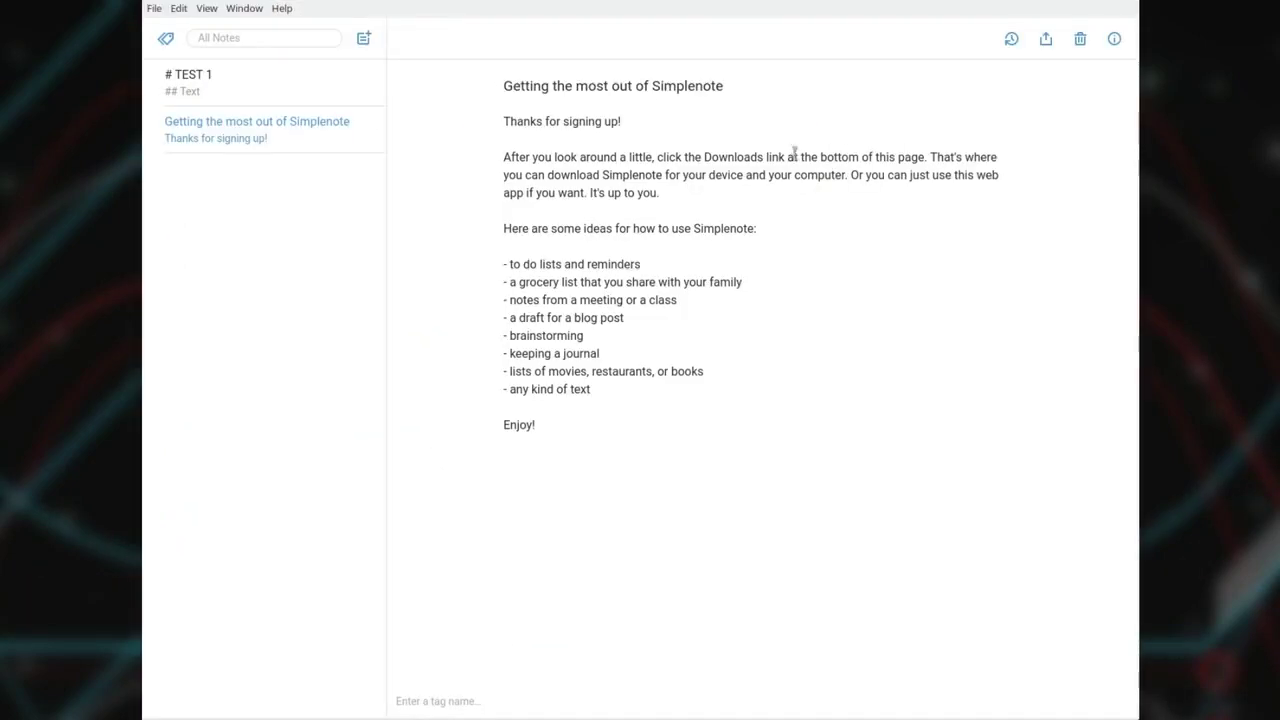
{"action": "left_click", "coordinate": [279, 93]}
{"action": "scroll", "coordinate": [657, 232], "scroll_direction": "down", "scroll_amount": 5}
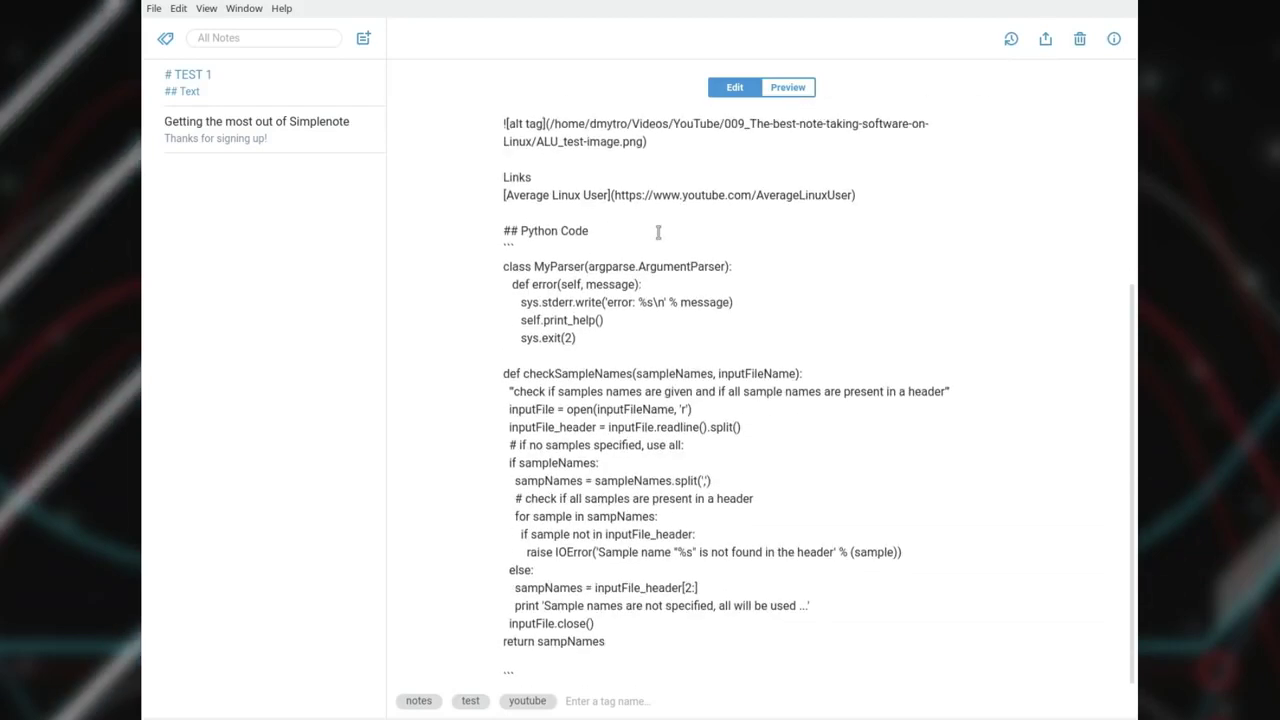
{"action": "scroll", "coordinate": [657, 232], "scroll_direction": "up", "scroll_amount": 5}
{"action": "left_click", "coordinate": [794, 93]}
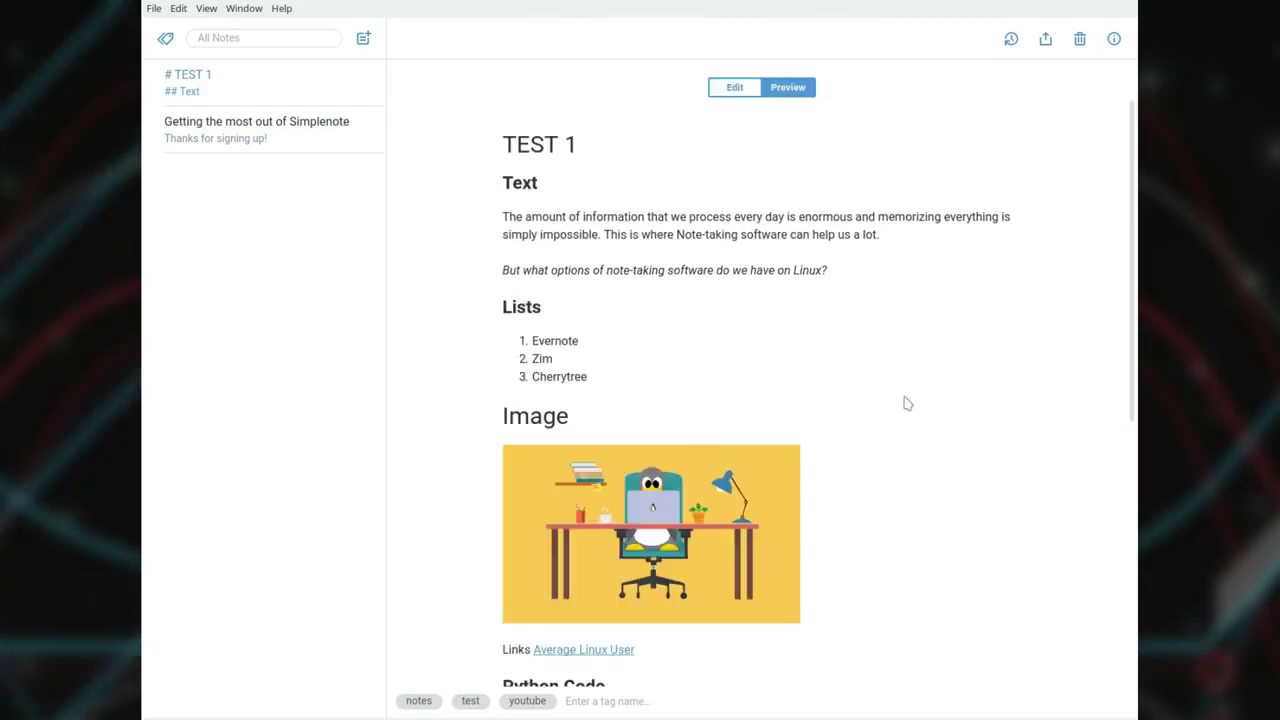
{"action": "scroll", "coordinate": [907, 403], "scroll_direction": "down", "scroll_amount": 5}
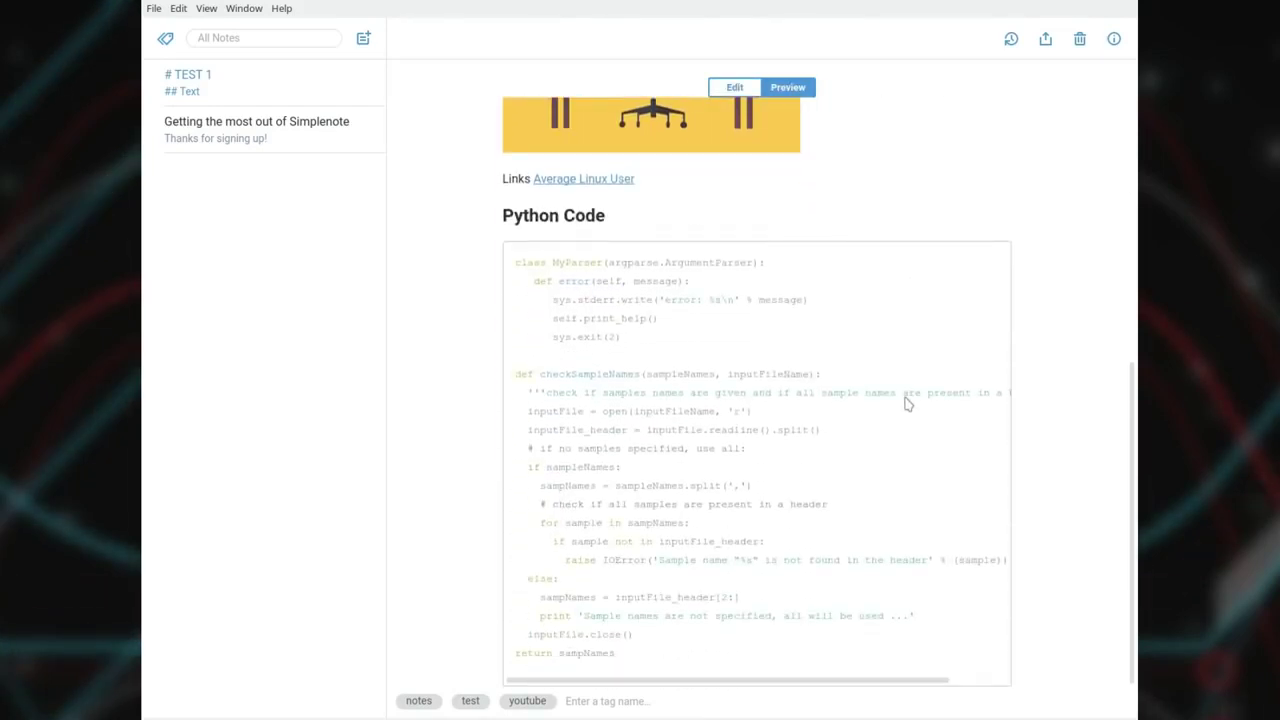
{"action": "scroll", "coordinate": [1038, 438], "scroll_direction": "up", "scroll_amount": 5}
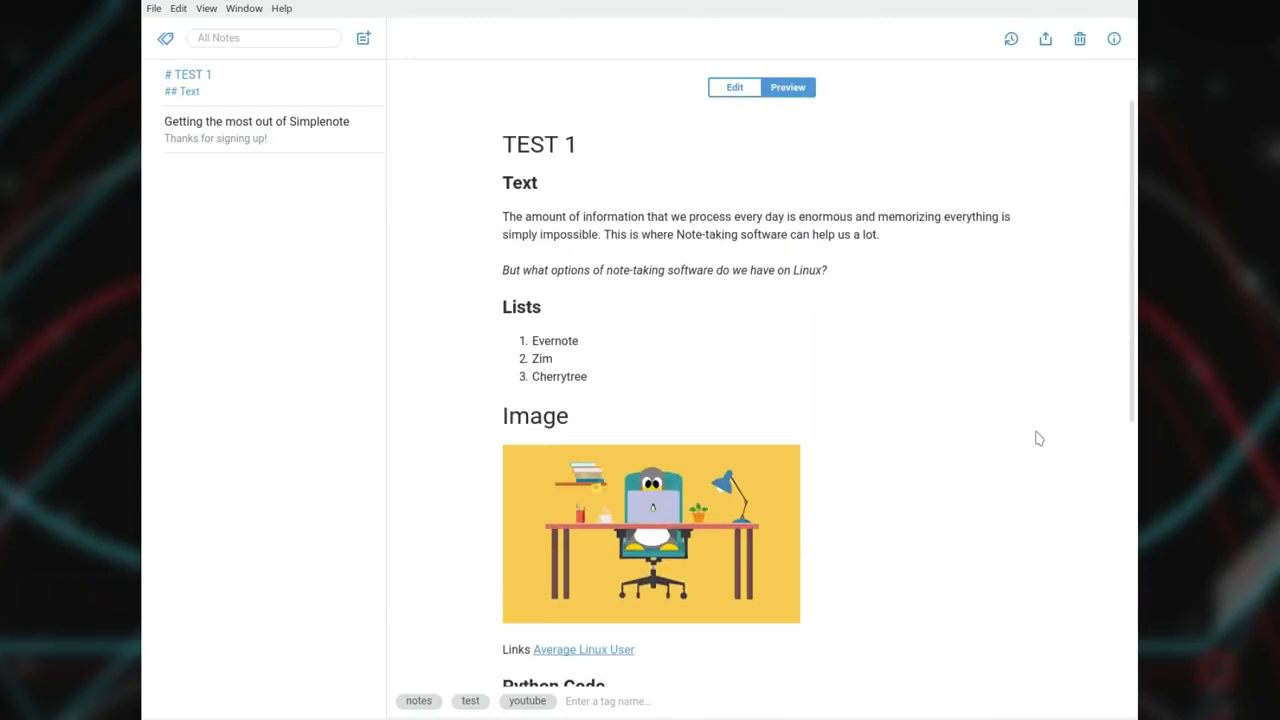
Open the note's info panel and the Markdown help page, highlighting the heading and italics examples.
{"action": "left_click", "coordinate": [1113, 38]}
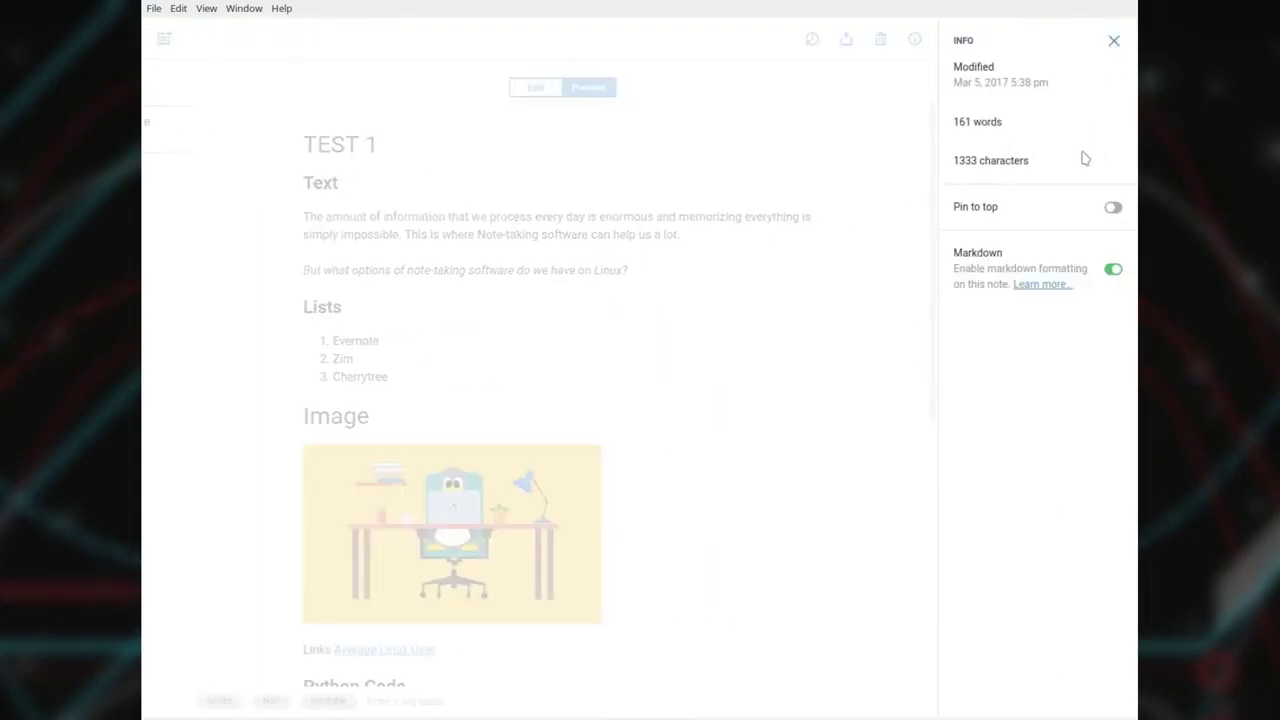
{"action": "left_click", "coordinate": [1059, 289]}
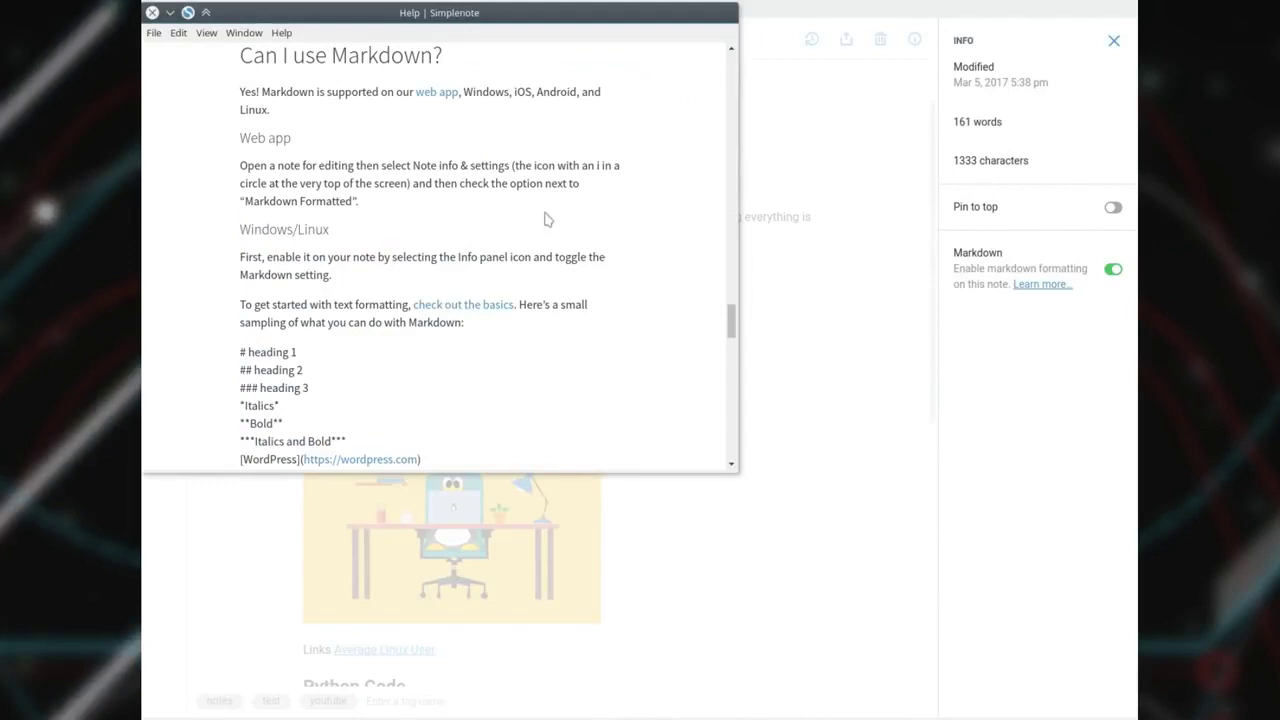
{"action": "scroll", "coordinate": [547, 219], "scroll_direction": "down", "scroll_amount": 1}
{"action": "scroll", "coordinate": [547, 219], "scroll_direction": "down", "scroll_amount": 2}
{"action": "left_click_drag", "start_coordinate": [240, 241], "coordinate": [319, 300]}
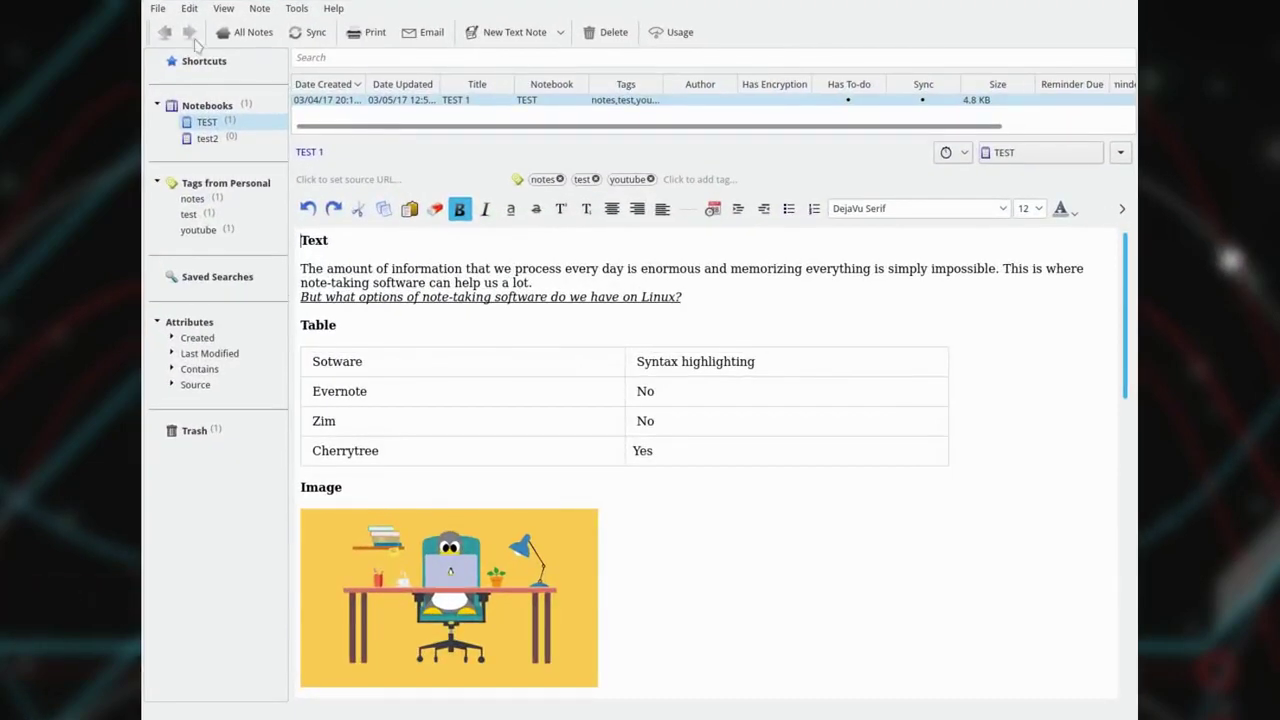
{"action": "left_click", "coordinate": [185, 27]}
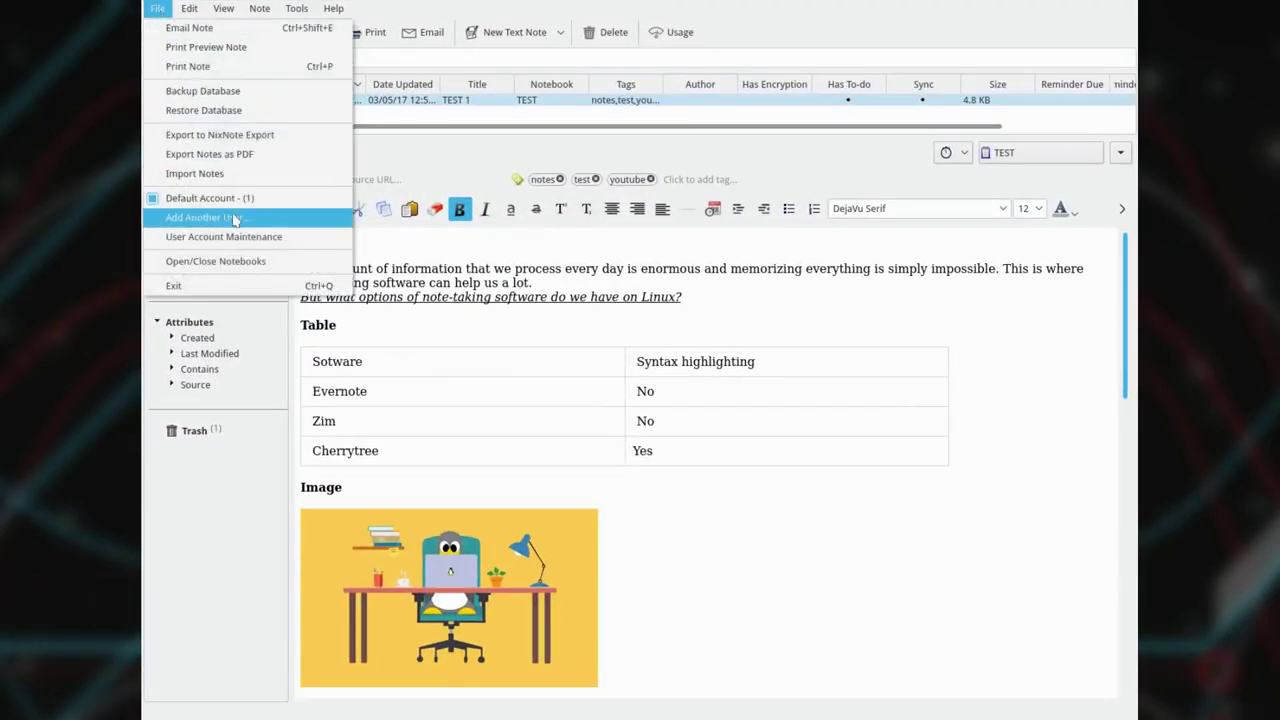
{"action": "left_click", "coordinate": [300, 243]}
{"action": "left_click", "coordinate": [736, 271]}
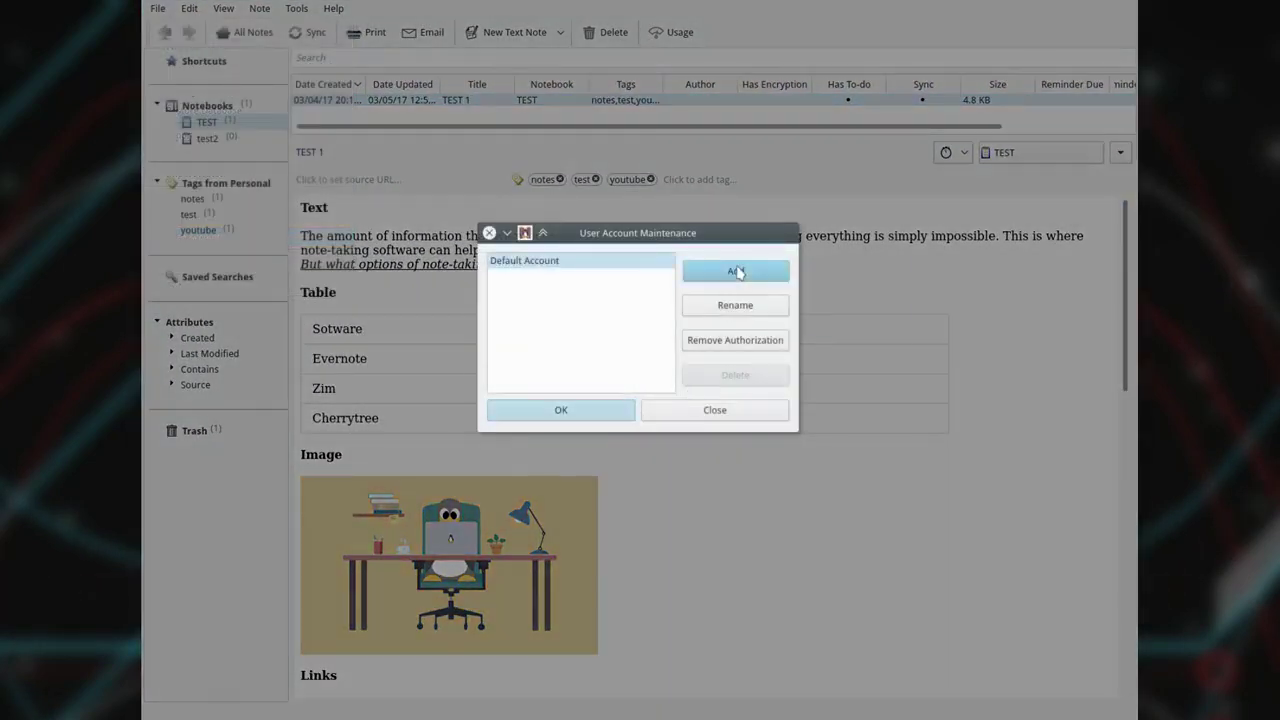
{"action": "left_click", "coordinate": [850, 331]}
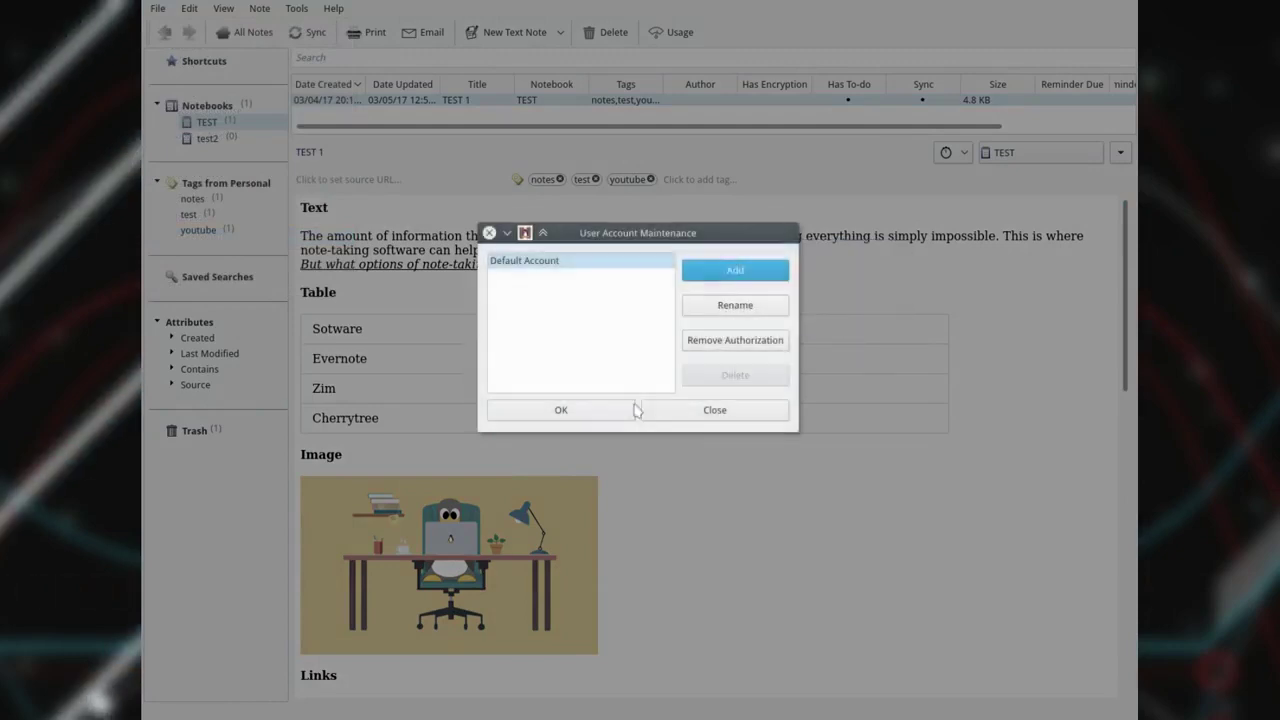
{"action": "left_click", "coordinate": [713, 410]}
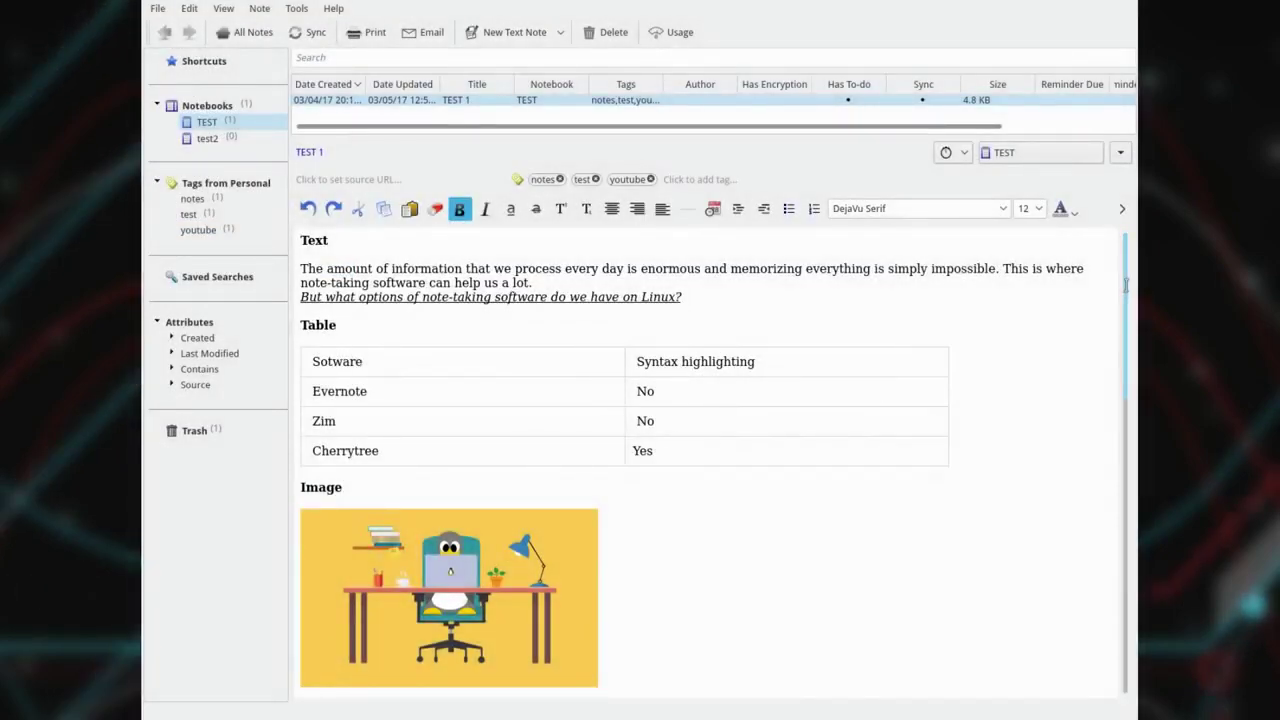
{"action": "left_click_drag", "start_coordinate": [1126, 285], "coordinate": [1128, 585]}
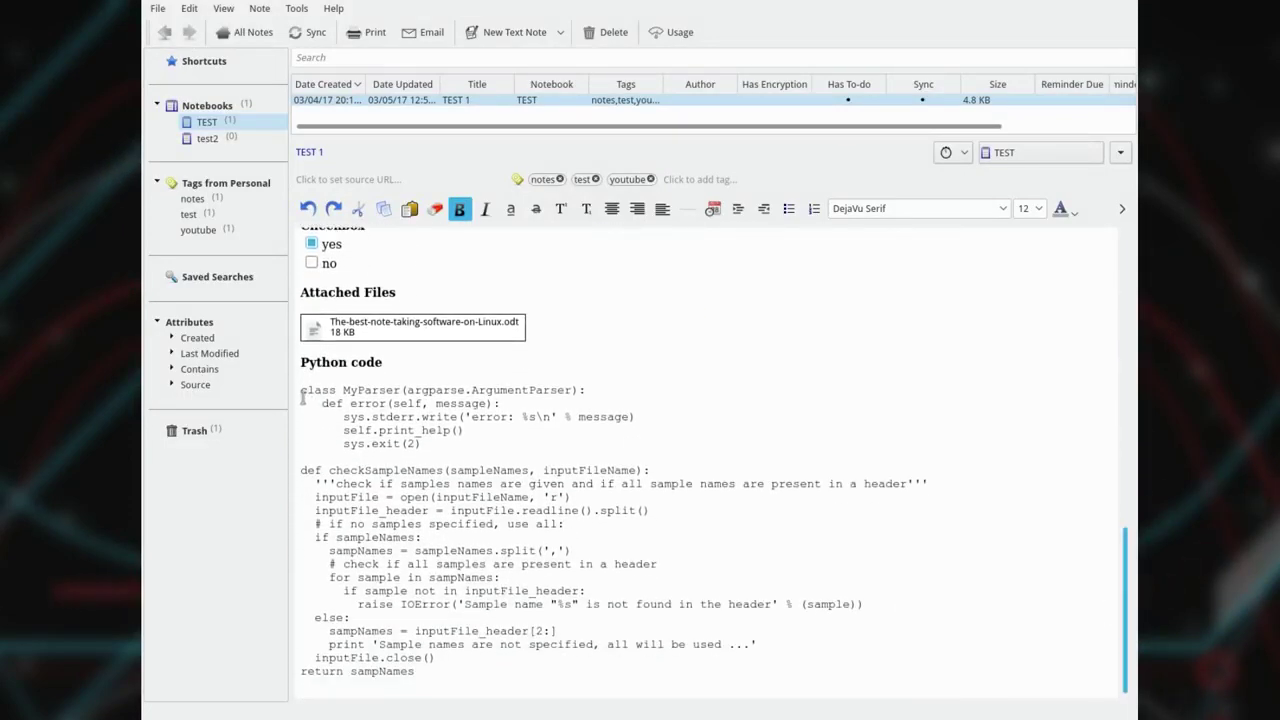
{"action": "left_click_drag", "start_coordinate": [302, 392], "coordinate": [442, 670]}
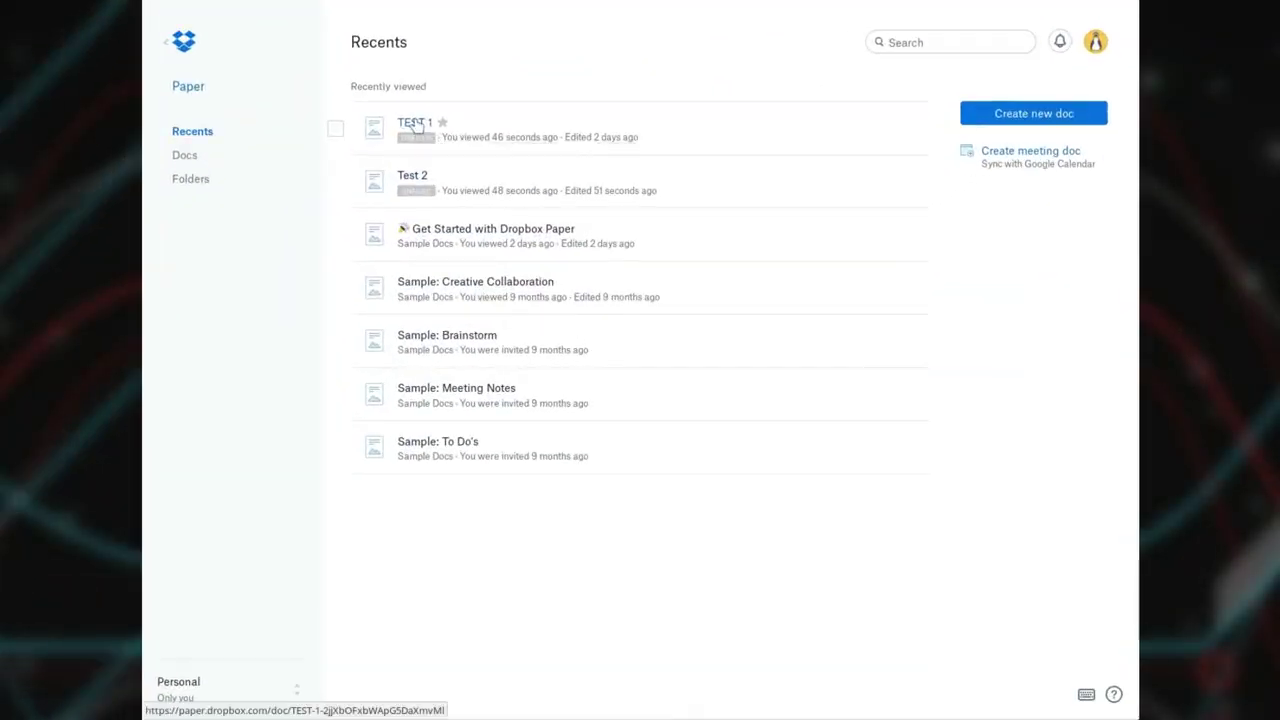
Open TEST 1 from Recents and scroll through its text, table, image and code.
{"action": "left_click", "coordinate": [415, 124]}
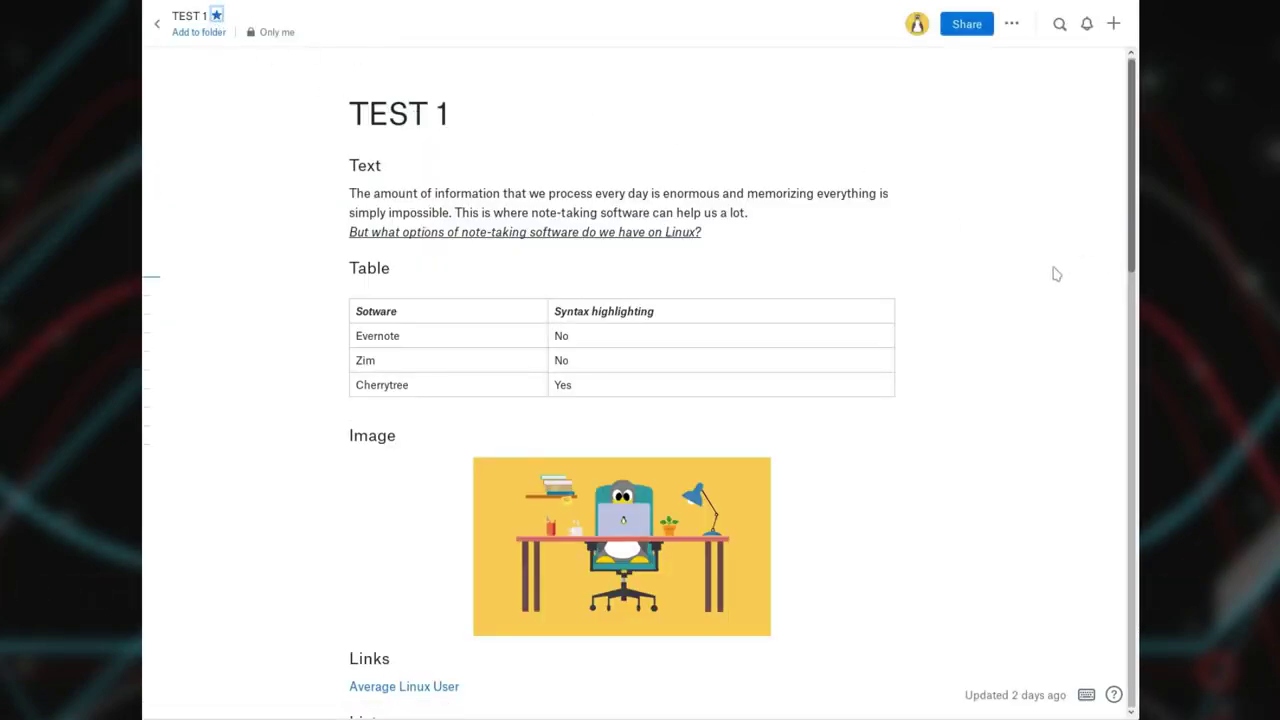
{"action": "scroll", "coordinate": [1063, 249], "scroll_direction": "down", "scroll_amount": 6}
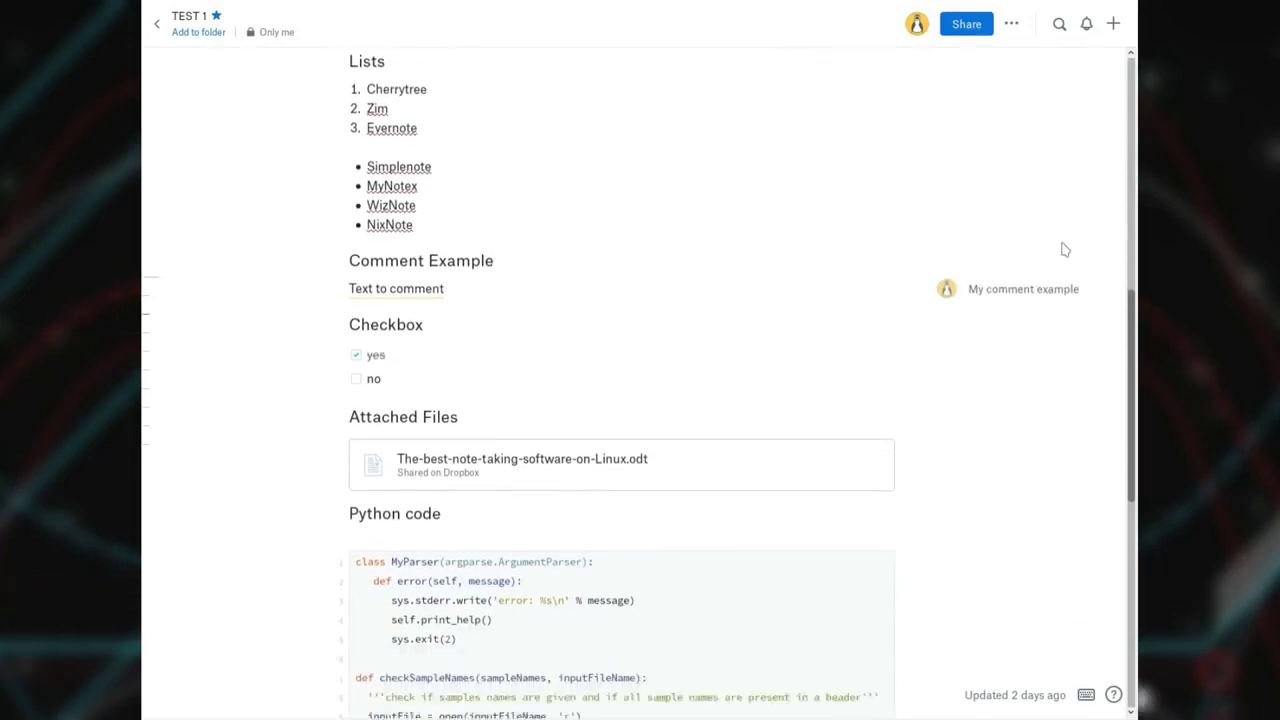
{"action": "scroll", "coordinate": [1063, 249], "scroll_direction": "down", "scroll_amount": 5}
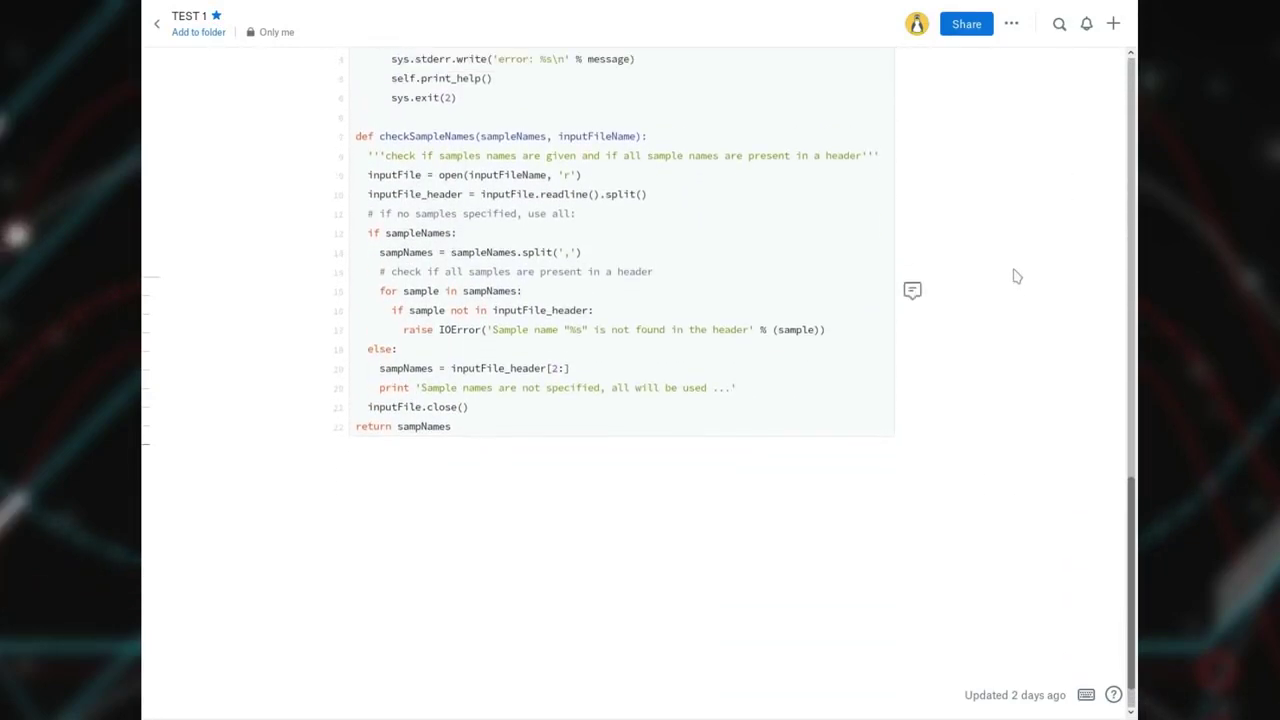
{"action": "scroll", "coordinate": [1014, 276], "scroll_direction": "up", "scroll_amount": 11}
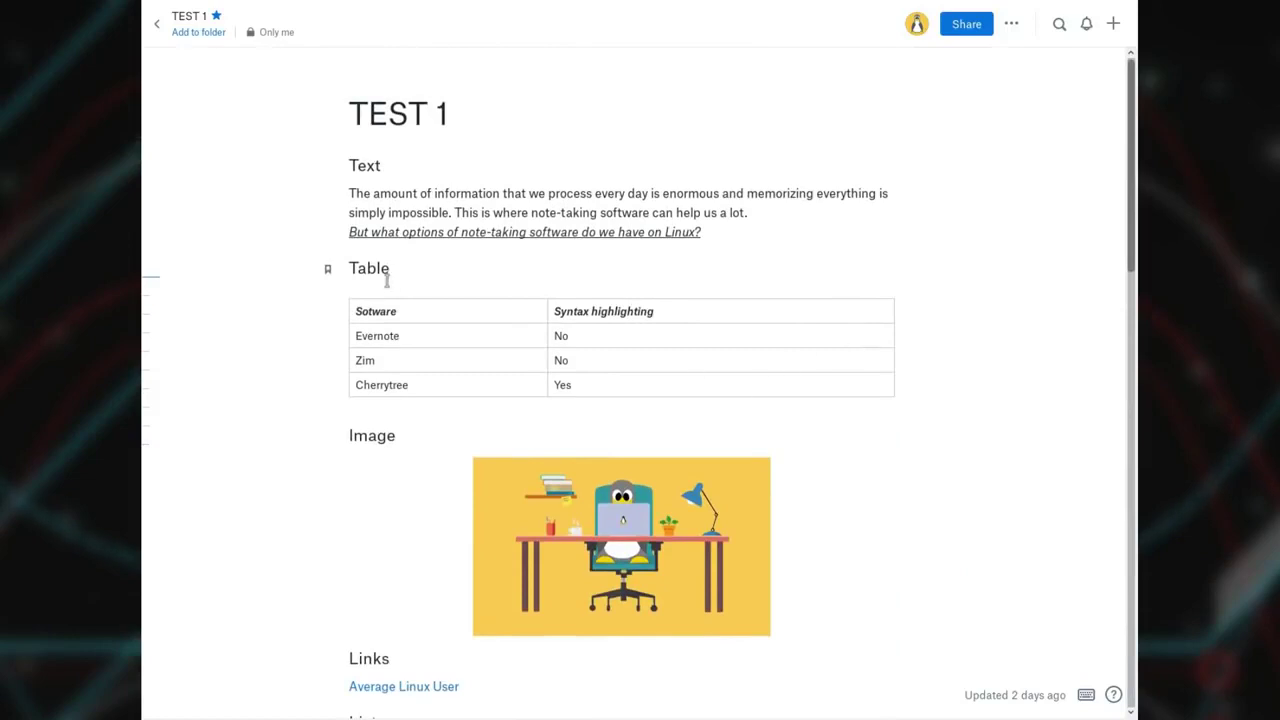
Select and deselect the first paragraph under Text, then view and close the Paper tips guide.
{"action": "mouse_move", "coordinate": [703, 458]}
{"action": "triple_click", "coordinate": [624, 200]}
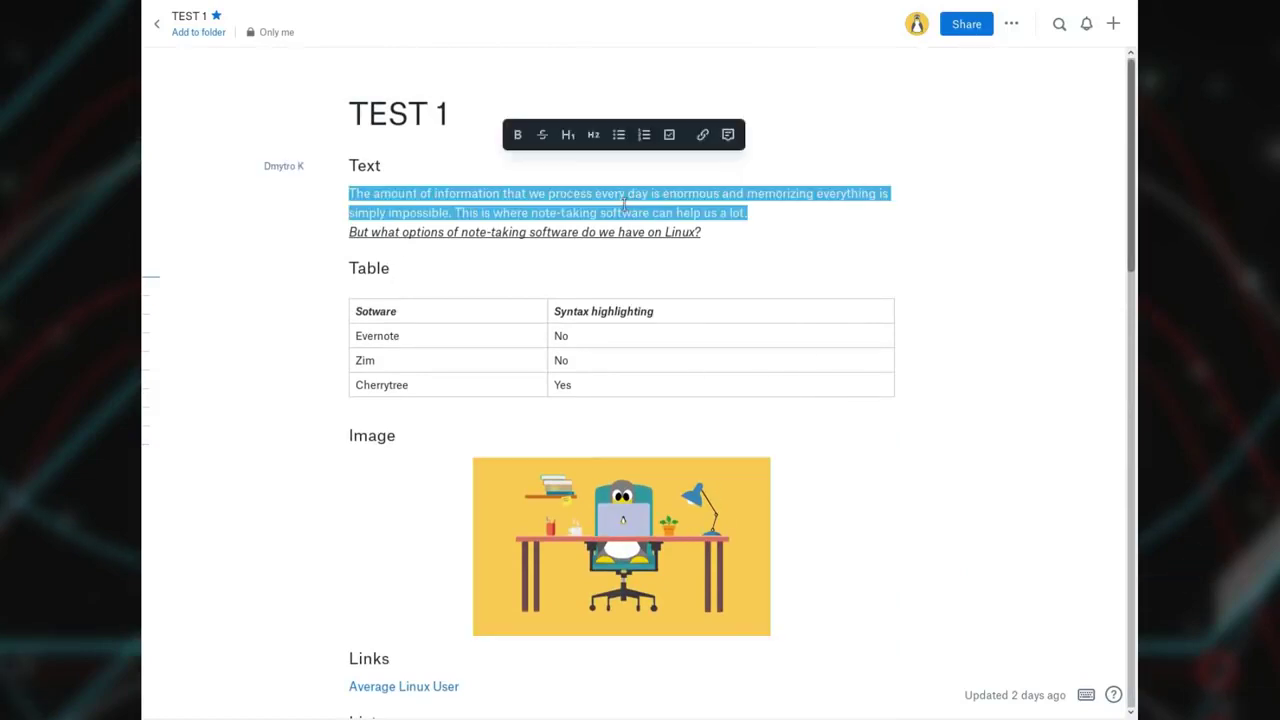
{"action": "left_click", "coordinate": [352, 113]}
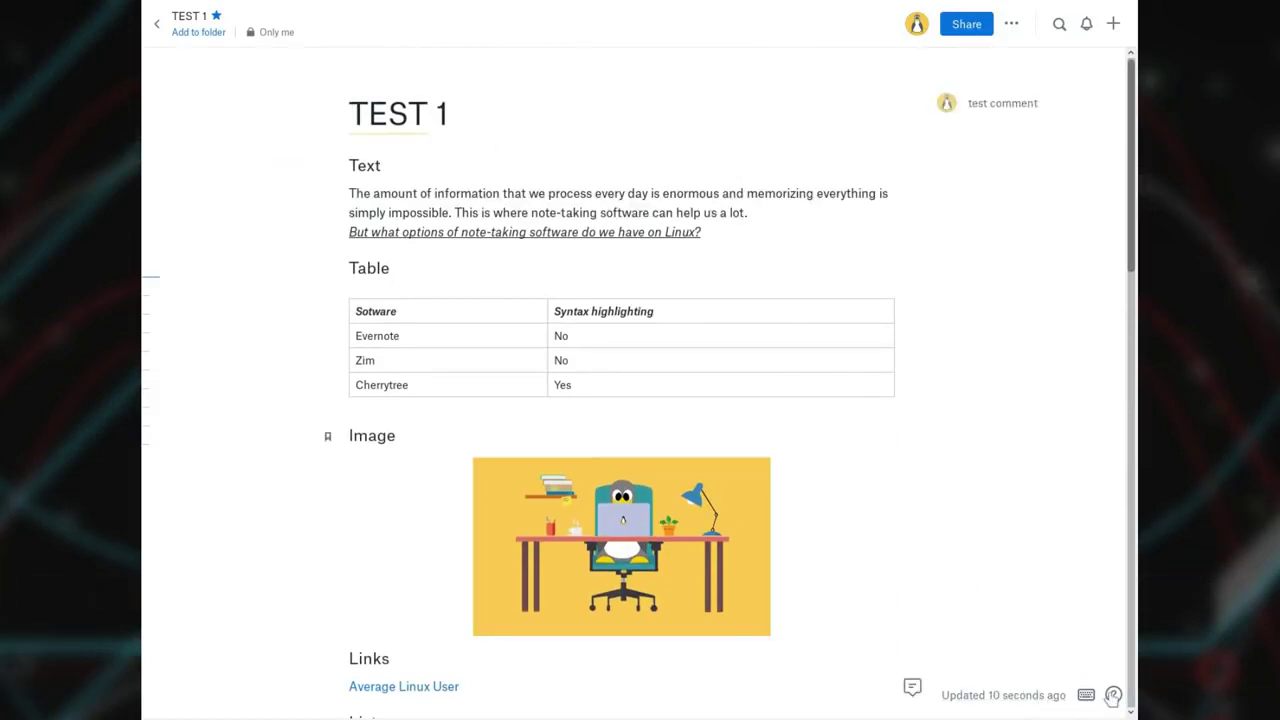
{"action": "left_click", "coordinate": [1024, 549]}
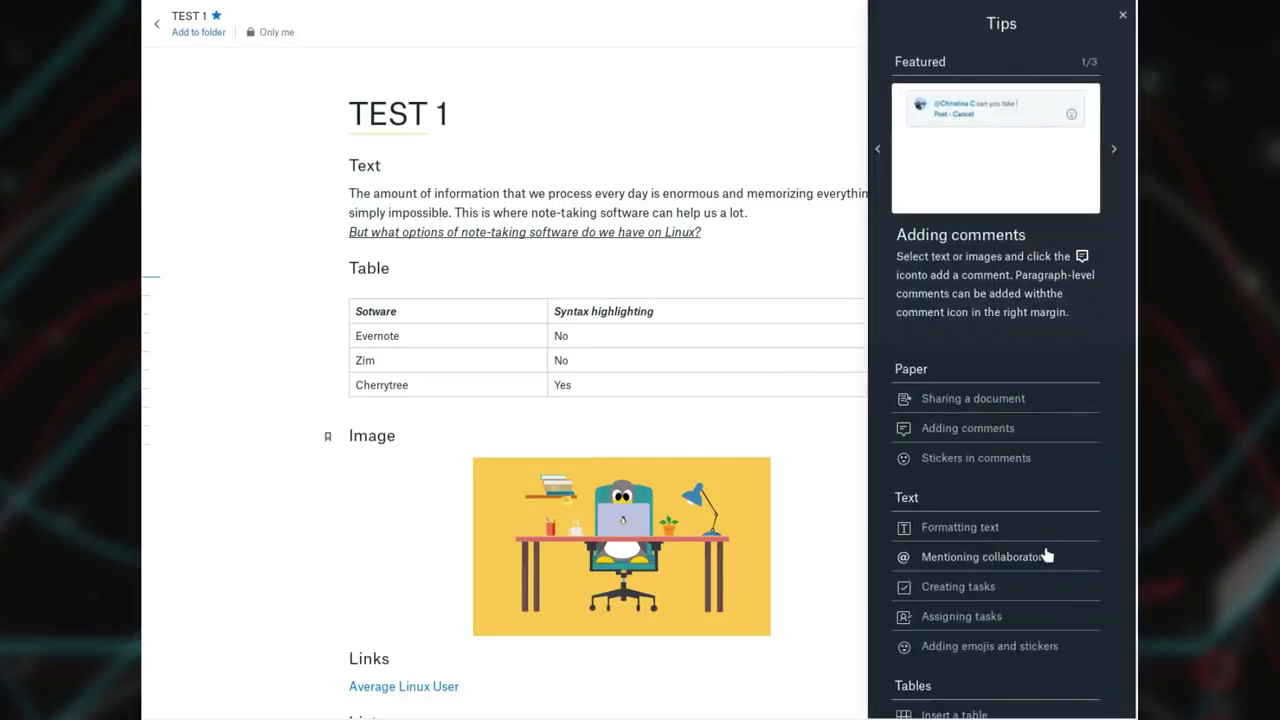
{"action": "left_click", "coordinate": [1123, 15]}
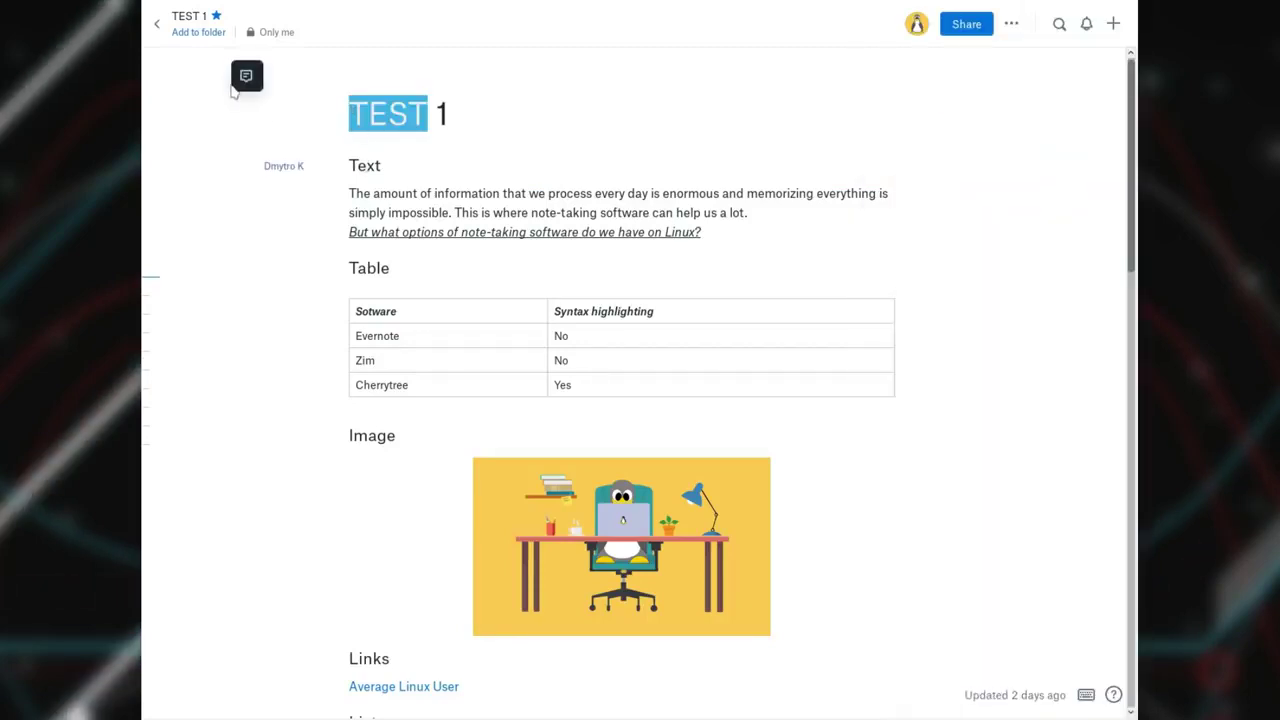
Post a "test comment" comment on the title word TEST and collapse its thread.
{"action": "left_click", "coordinate": [246, 77]}
{"action": "type", "text": "test comment"}
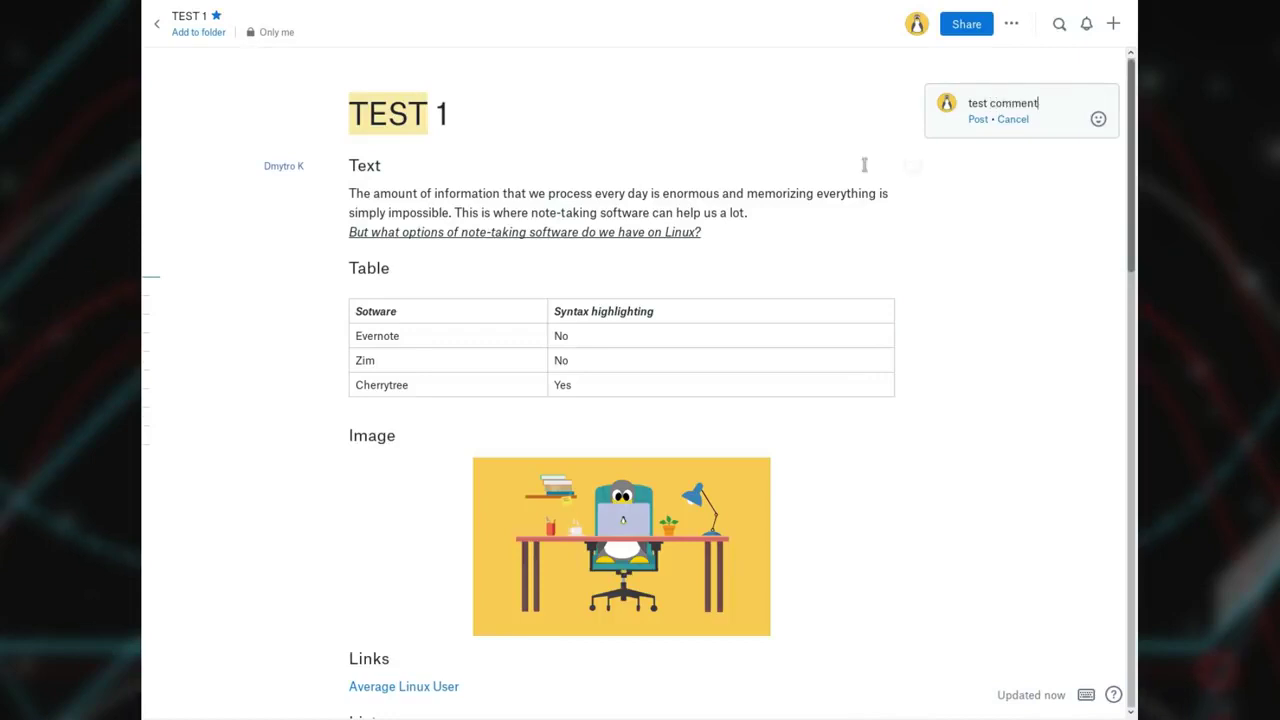
{"action": "key", "text": "Return"}
{"action": "left_click", "coordinate": [963, 346]}
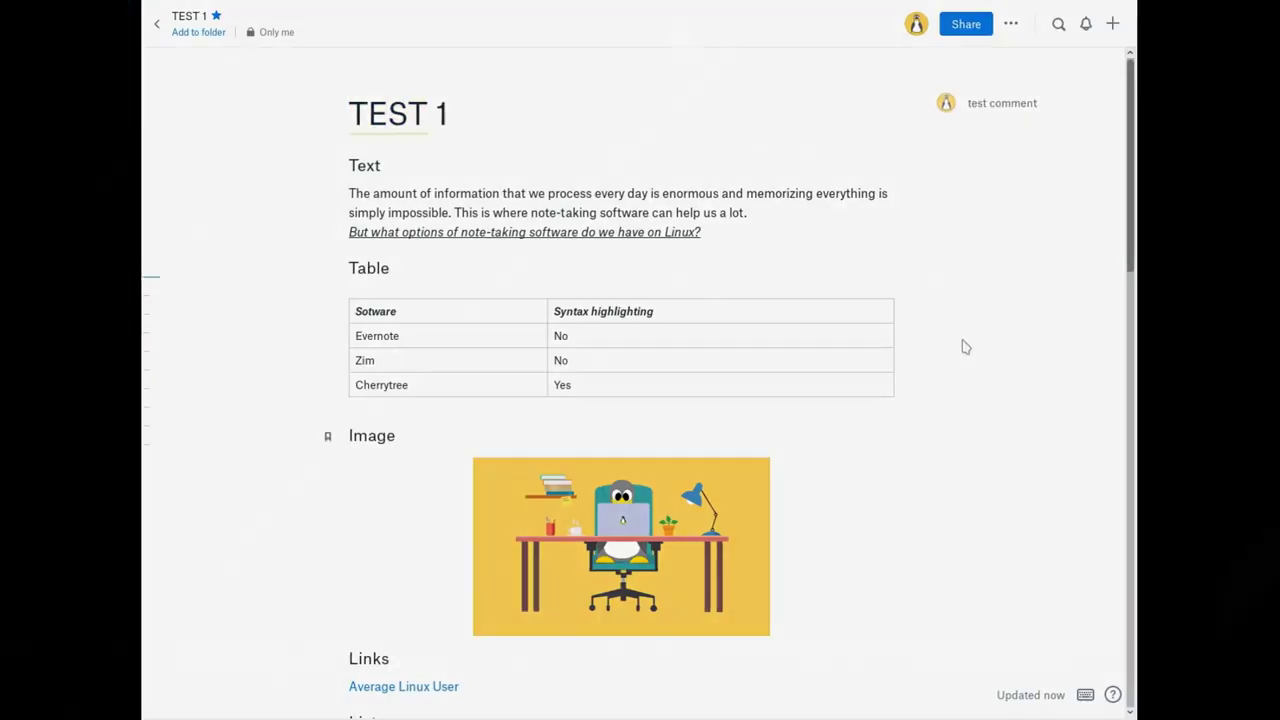